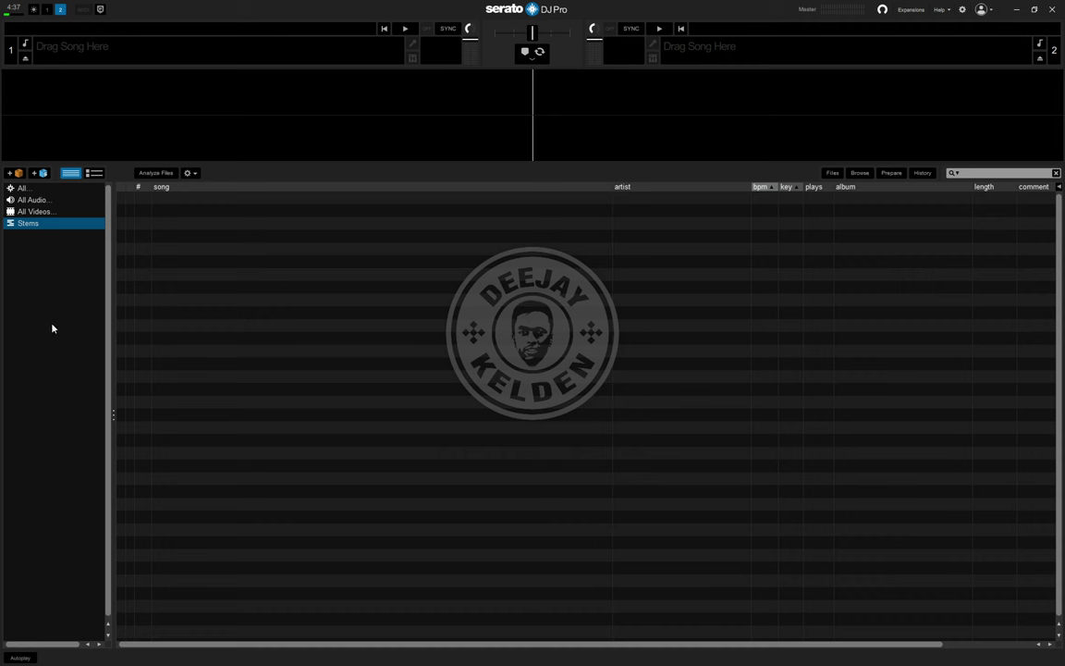
# Step: Add a new crate, rename it AFROBEATS, and select it
pyautogui.click(12, 175)
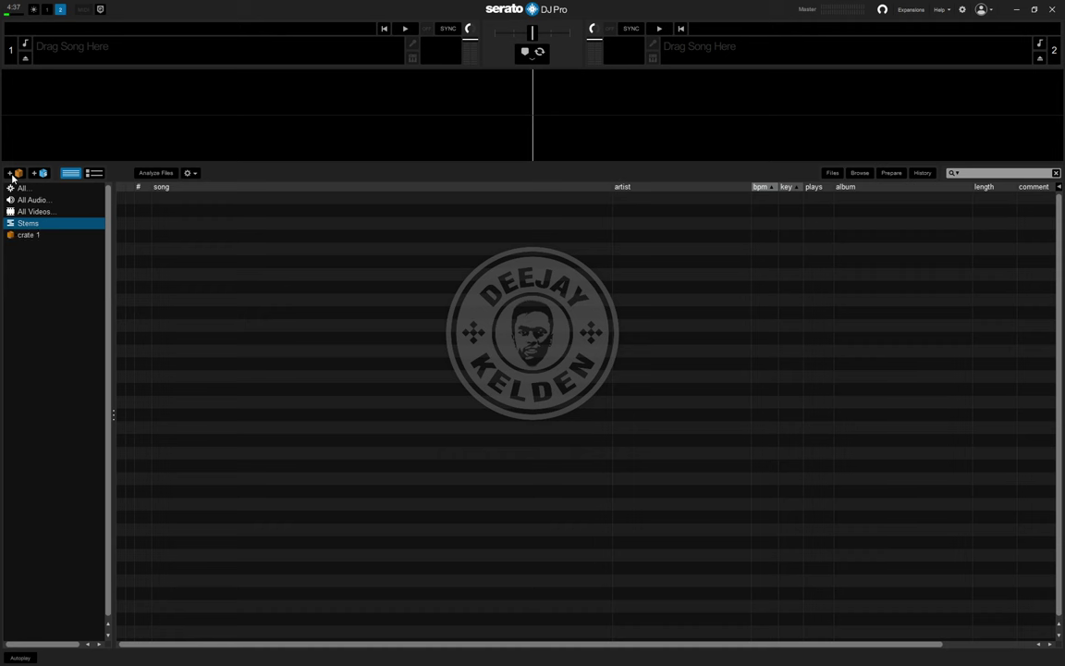
pyautogui.doubleClick(29, 235)
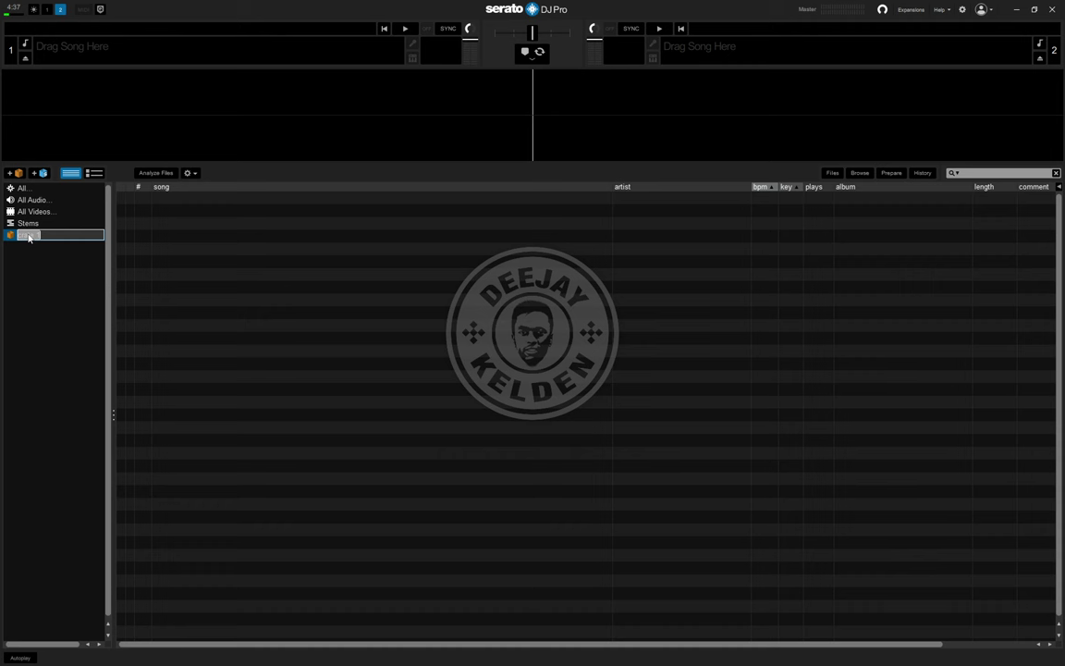
pyautogui.press('BackSpace')
pyautogui.press('BackSpace')
pyautogui.write('AFROBEATS')
pyautogui.click(18, 222)
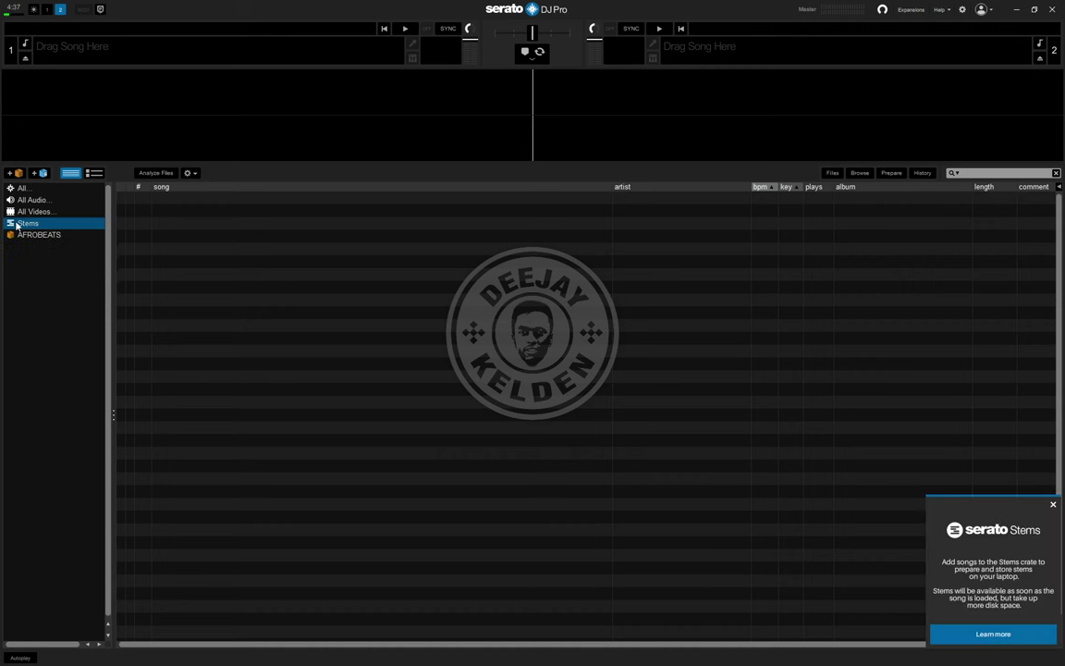
pyautogui.click(21, 234)
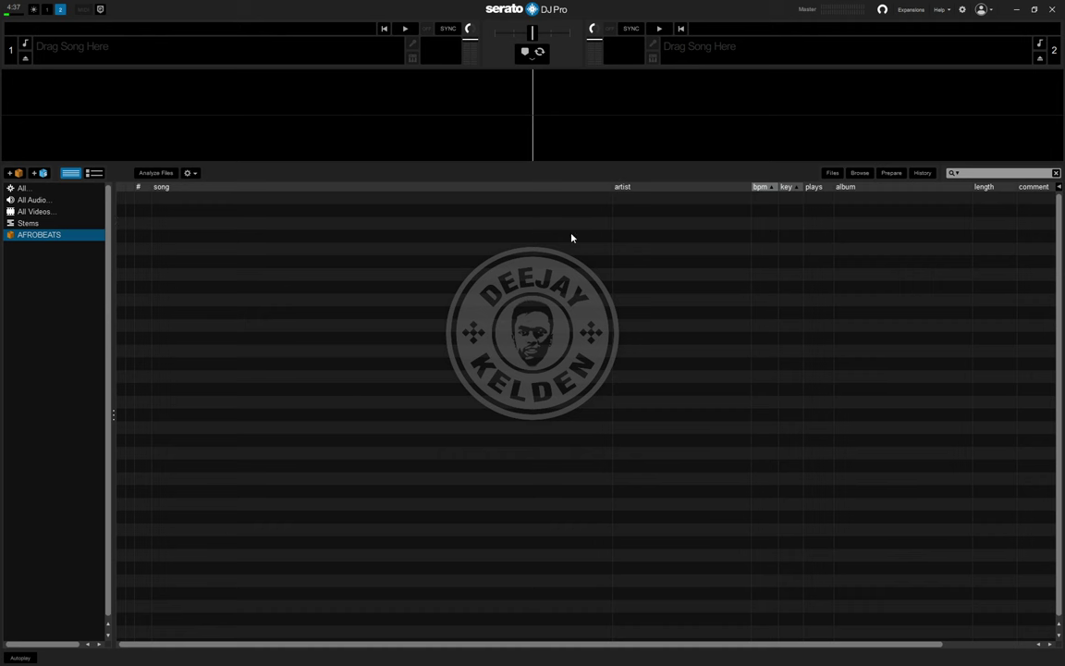
# Step: Drag the AFROBEAT 2023 folder from MEDIA (E:) > 2023 MUSIC into the sidebar as a crate and open it
pyautogui.click(833, 173)
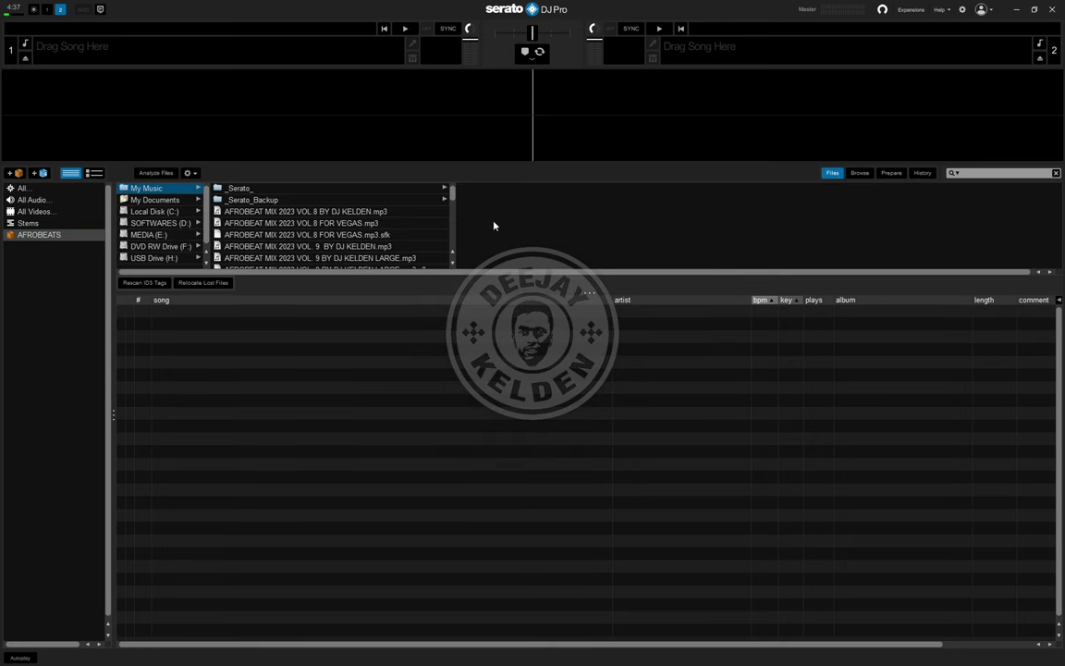
pyautogui.click(139, 236)
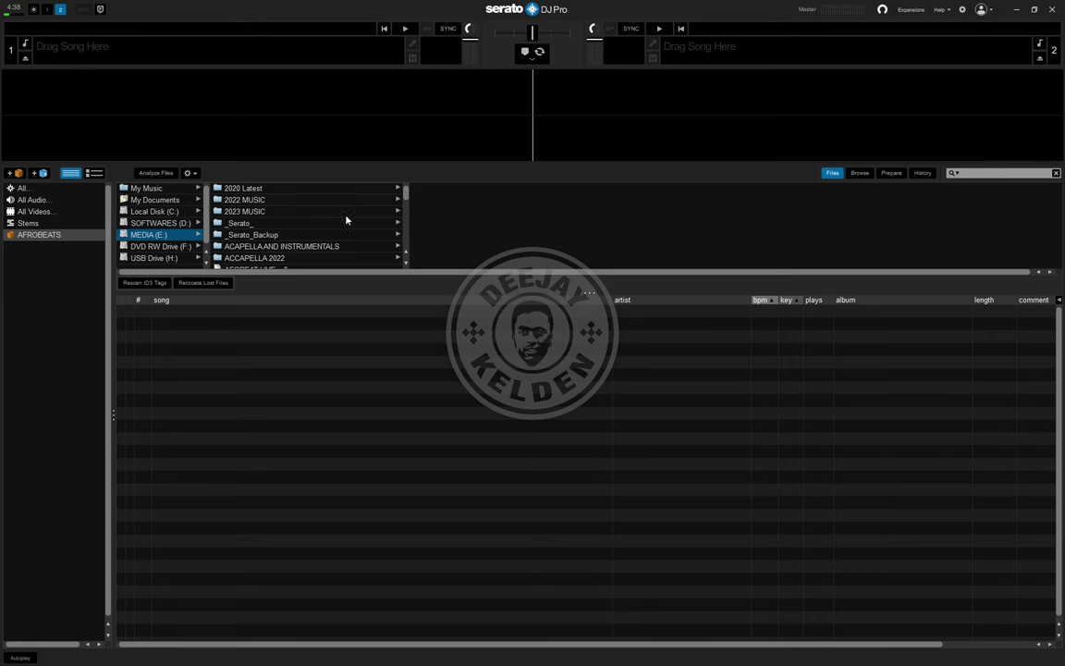
pyautogui.click(398, 214)
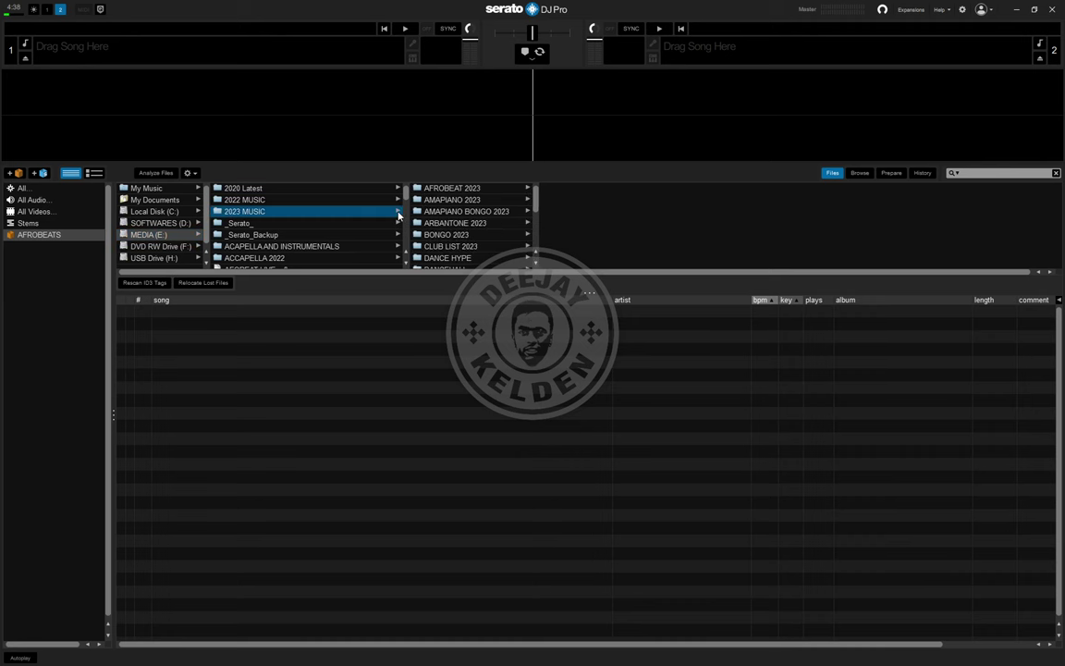
pyautogui.click(470, 188)
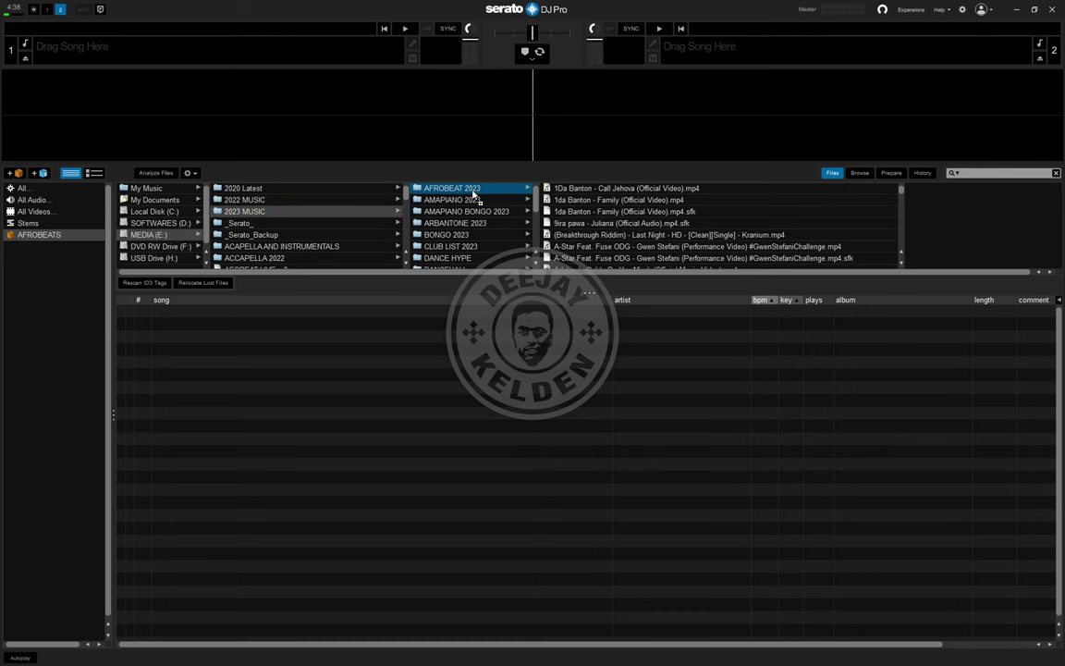
pyautogui.scroll(-1, 305, 241)
pyautogui.click(52, 303)
pyautogui.moveTo(34, 286); pyautogui.dragTo(42, 246)
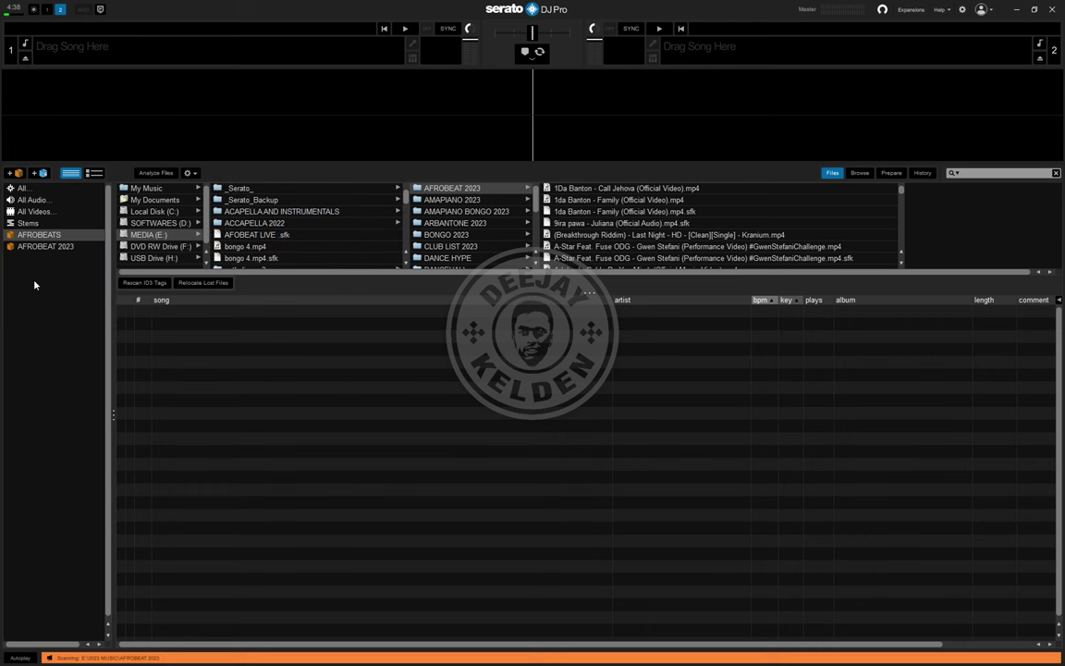
pyautogui.click(45, 247)
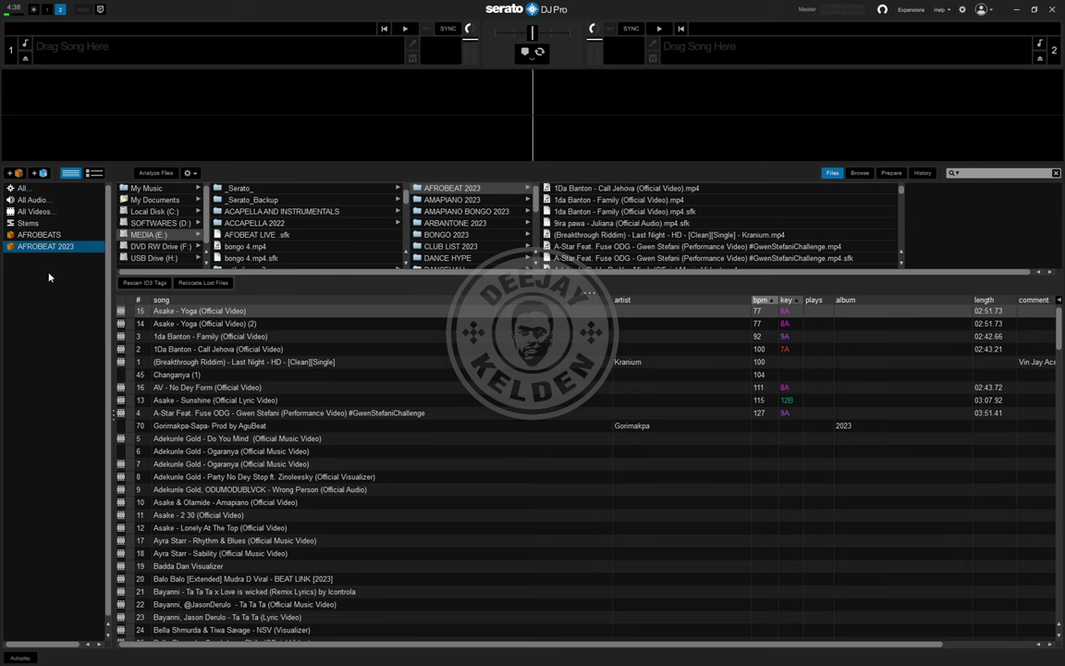
# Step: Nest the AFROBEAT 2023 crate inside the AFROBEATS crate
pyautogui.click(41, 223)
pyautogui.click(42, 222)
pyautogui.click(34, 235)
pyautogui.click(34, 247)
pyautogui.moveTo(34, 247); pyautogui.dragTo(39, 235)
# Step: Add the 2022 MUSIC > AFROBEAT SONGS 2022 folder as a crate and delete the duplicate top-level copy
pyautogui.scroll(3, 231, 231)
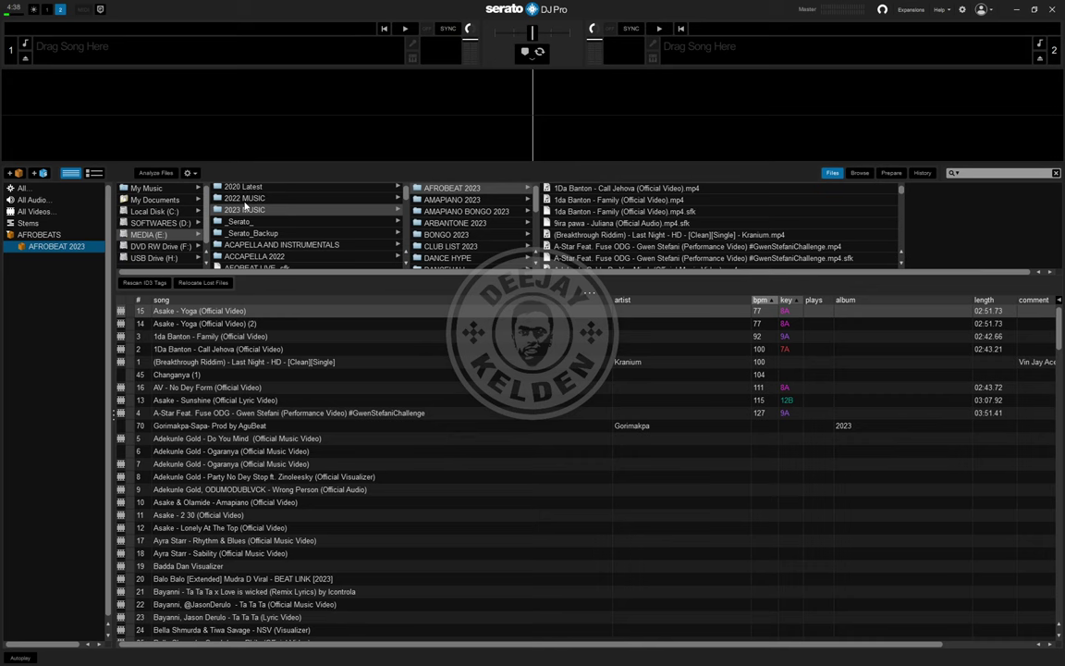
pyautogui.click(243, 197)
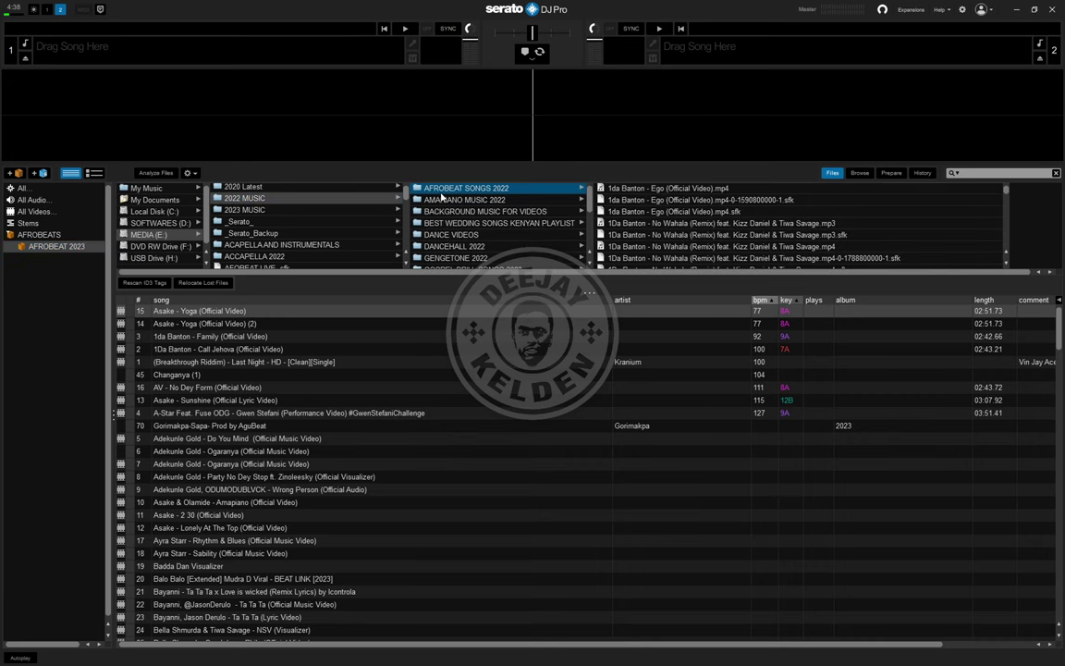
pyautogui.click(81, 279)
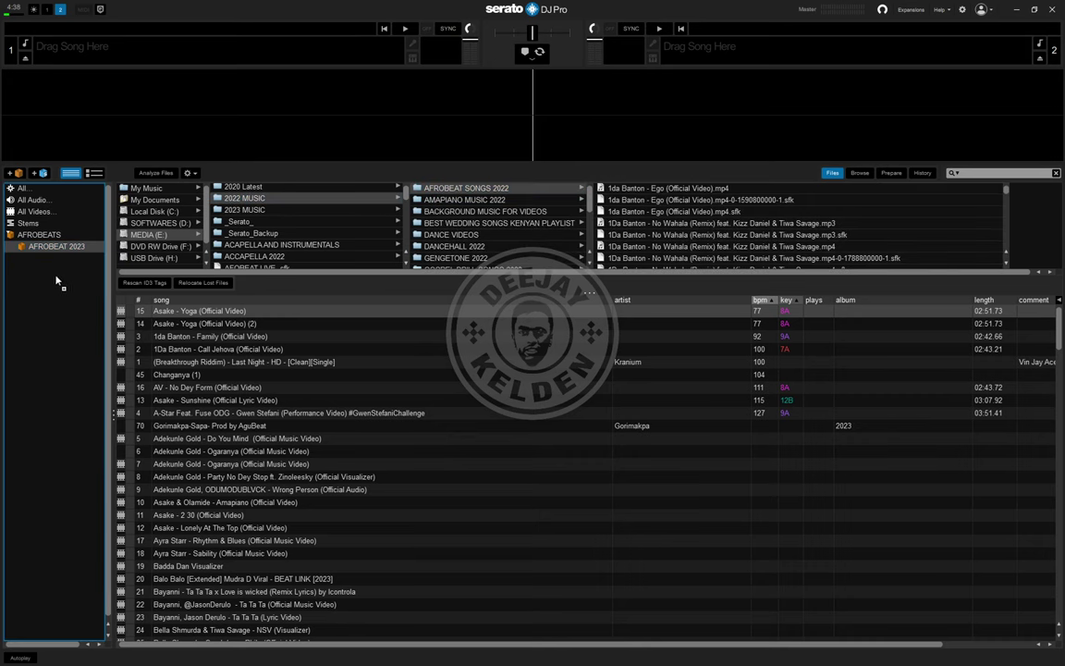
pyautogui.moveTo(56, 280); pyautogui.dragTo(54, 243)
pyautogui.click(41, 259)
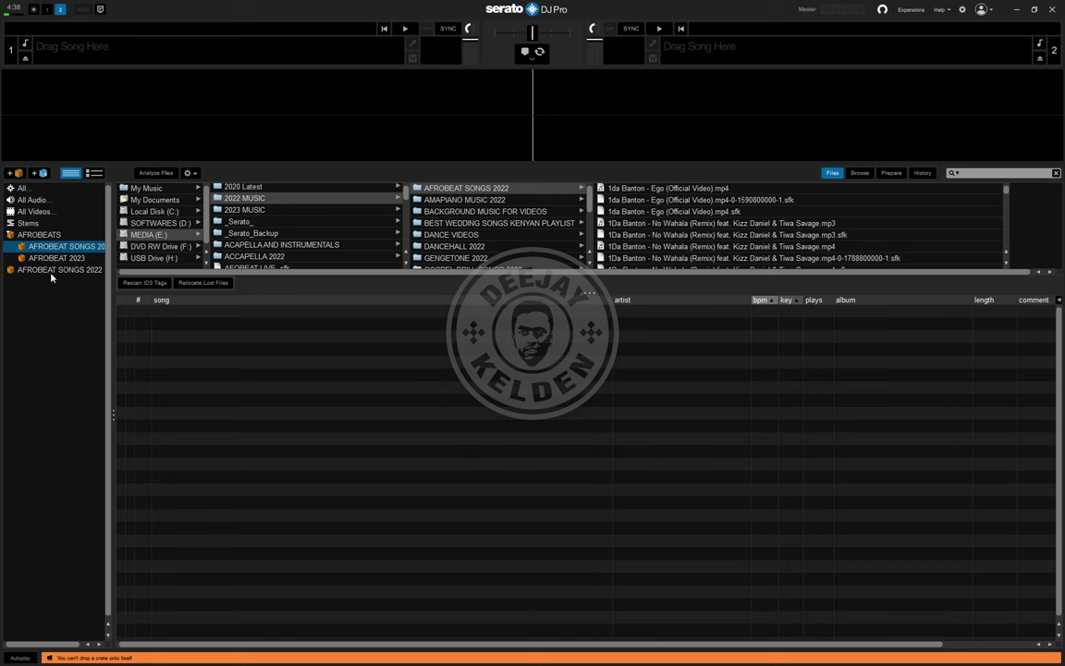
pyautogui.click(51, 271)
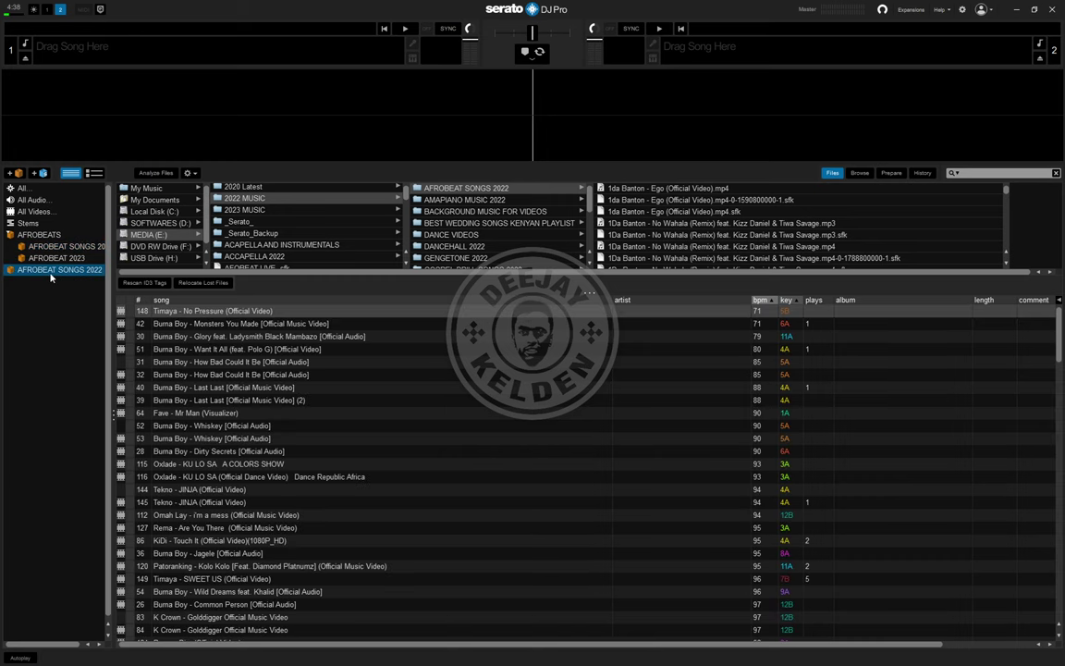
pyautogui.press('Delete')
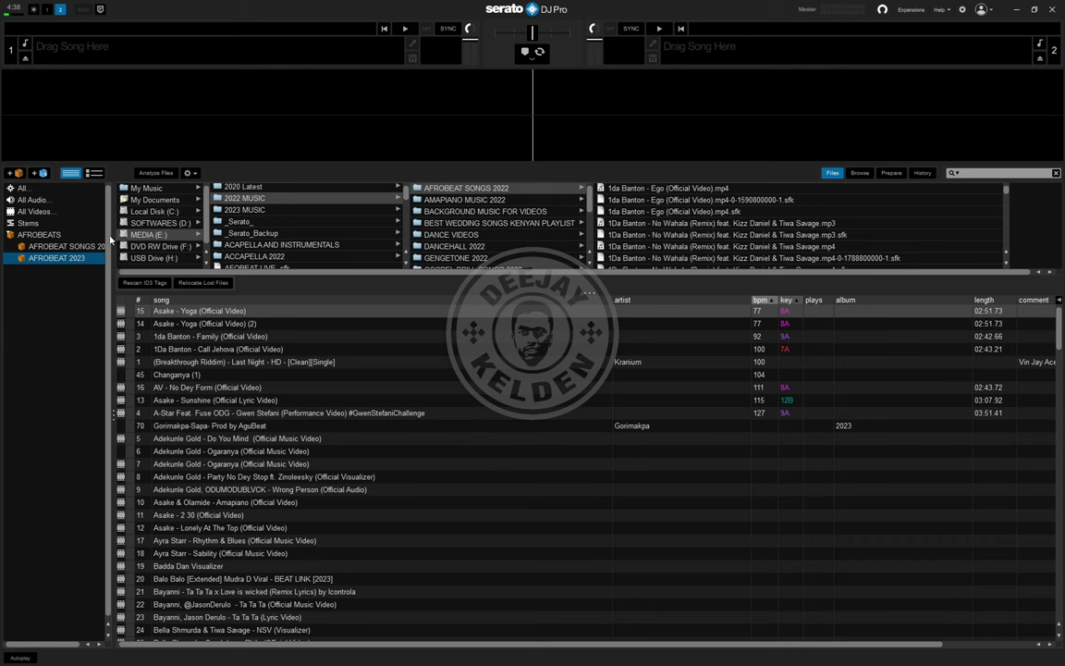
# Step: Replace the empty AFROBEAT SONGS 2022 subcrate by re-adding the folder and nesting it under AFROBEATS
pyautogui.click(63, 247)
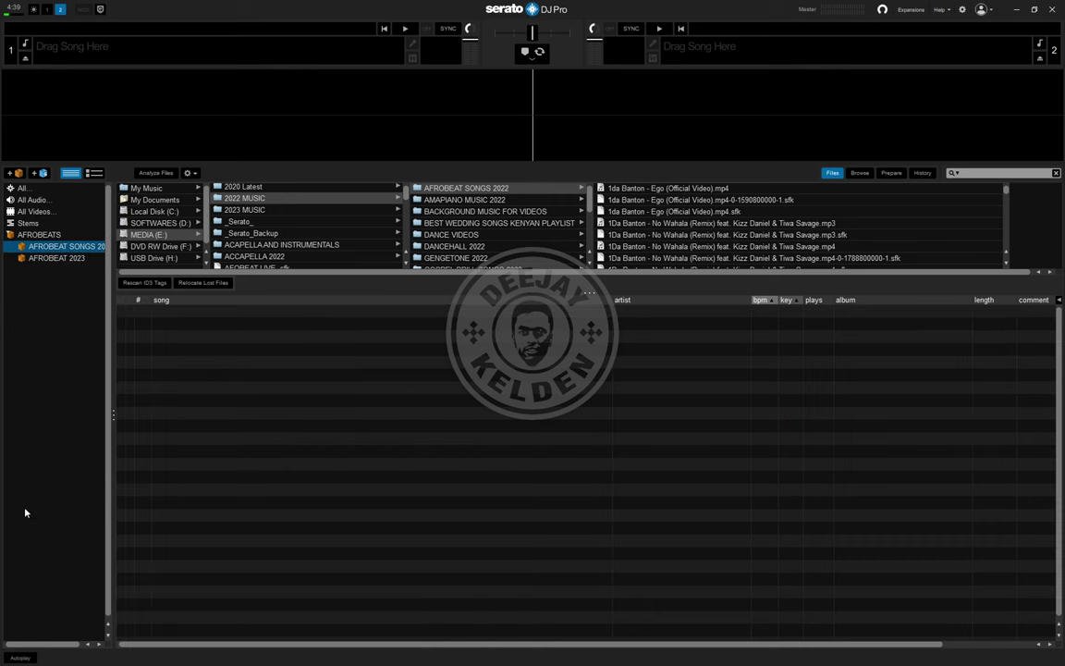
pyautogui.click(56, 258)
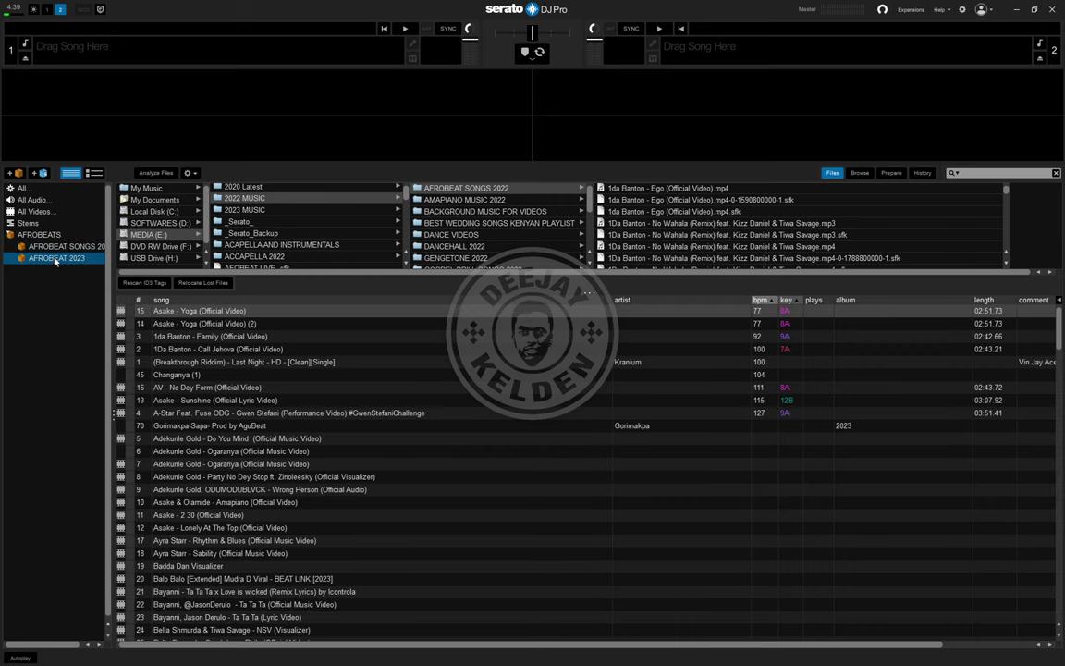
pyautogui.click(57, 248)
pyautogui.press('Delete')
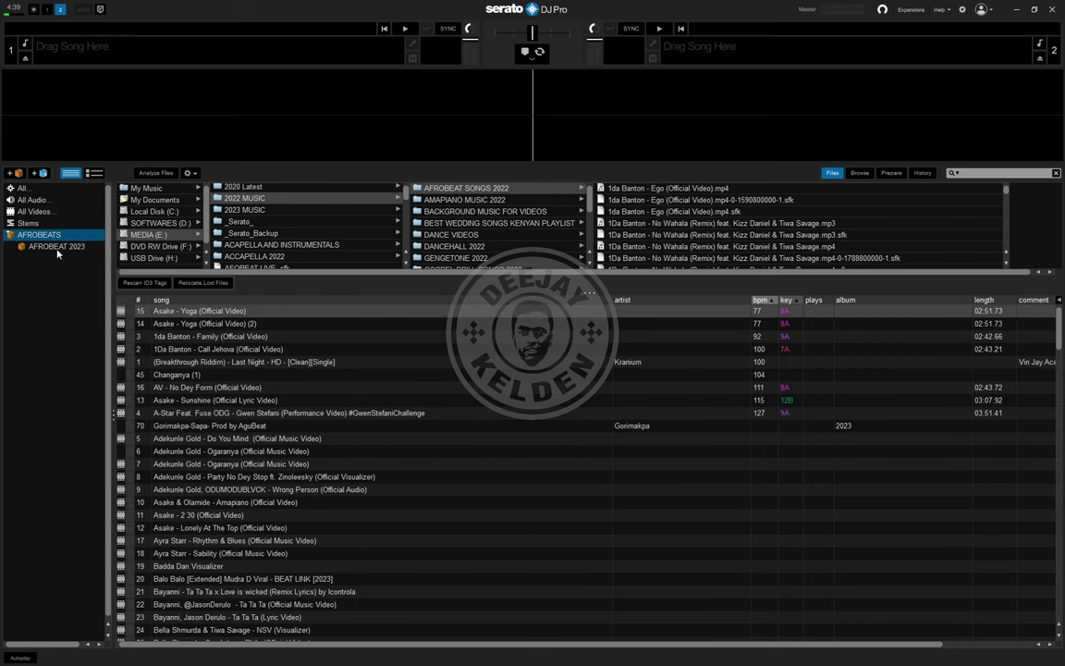
pyautogui.moveTo(499, 192); pyautogui.dragTo(60, 253)
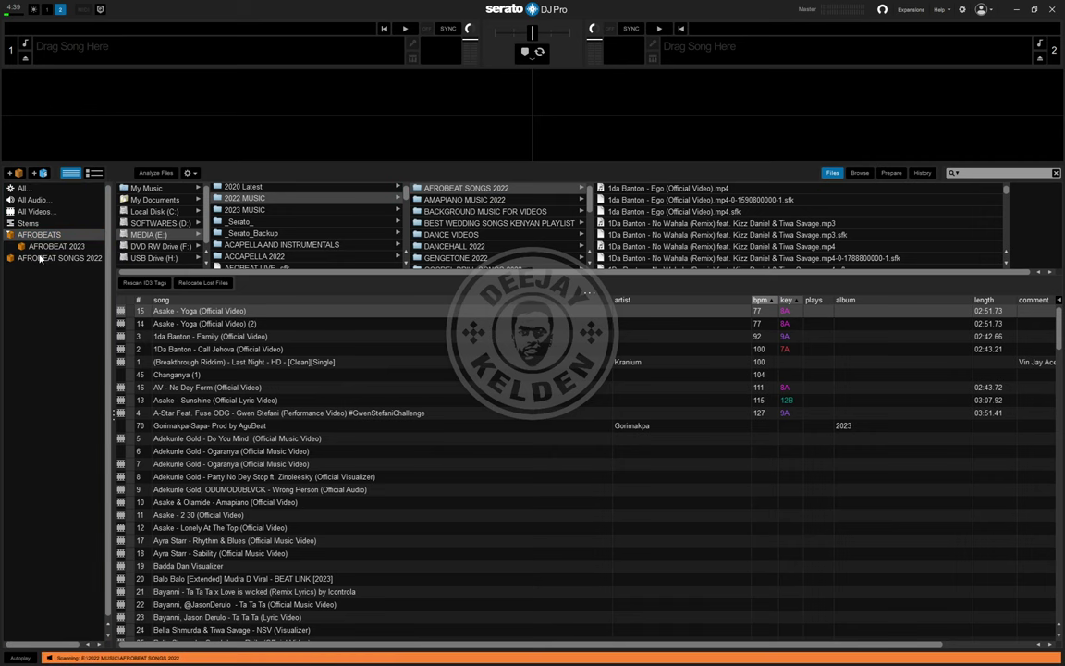
pyautogui.click(40, 259)
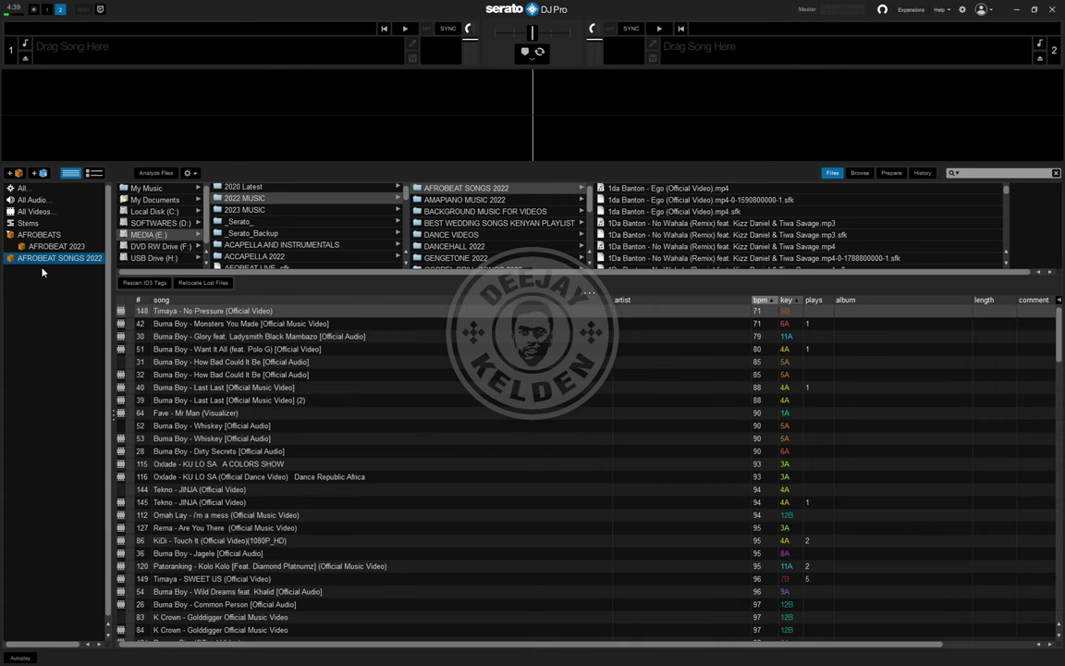
pyautogui.moveTo(44, 263); pyautogui.dragTo(41, 235)
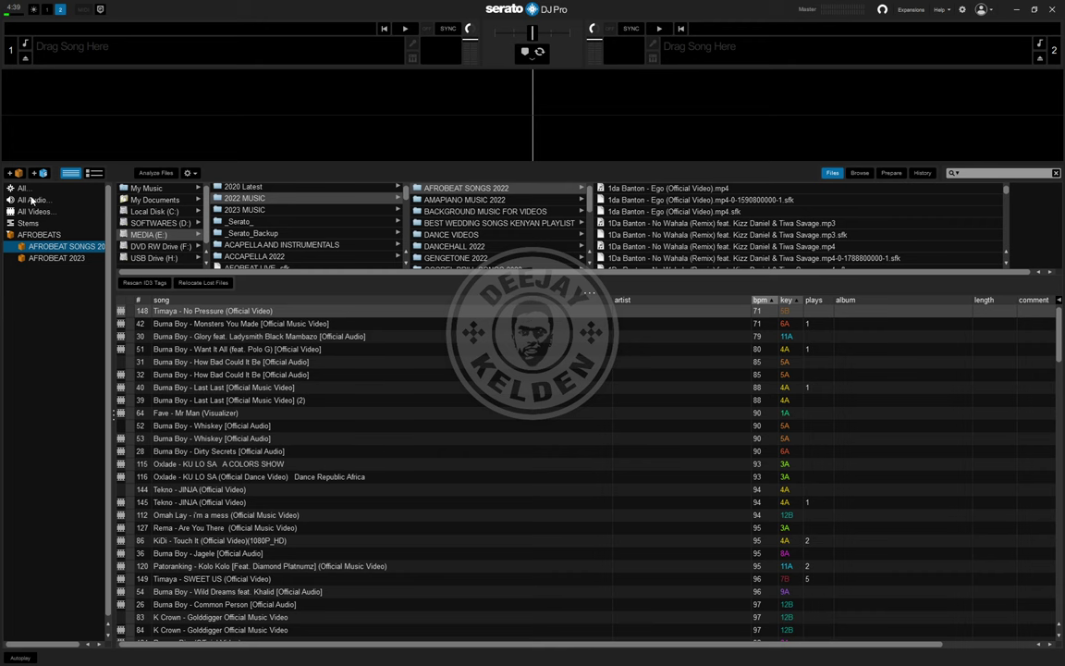
# Step: Add a new crate named HIT SONGS
pyautogui.click(17, 173)
pyautogui.doubleClick(28, 270)
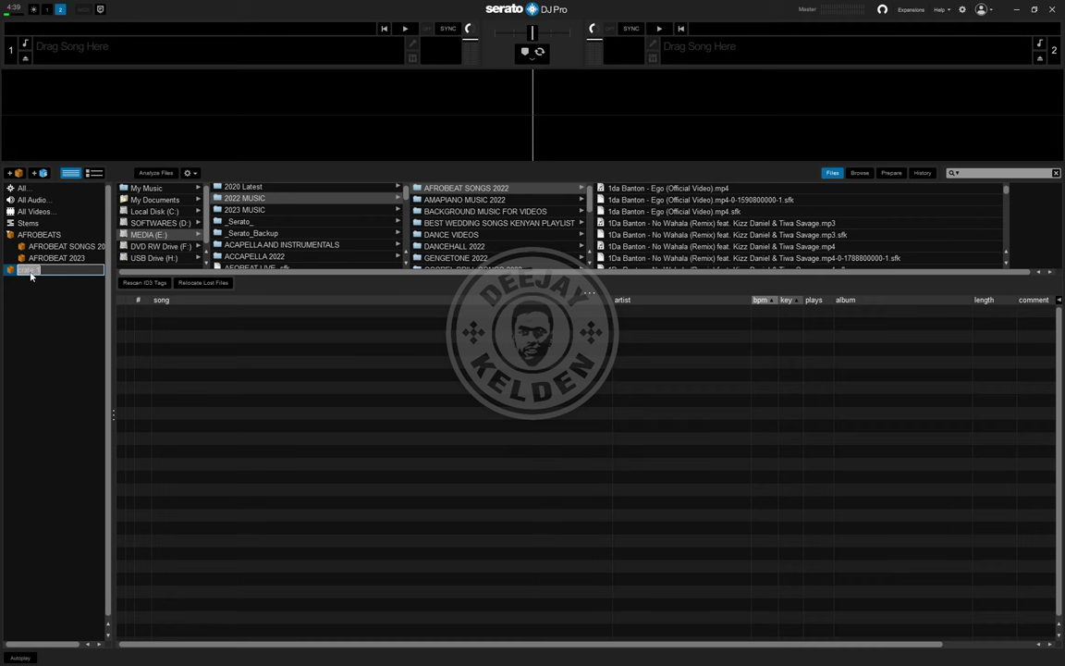
pyautogui.write('HIT')
pyautogui.write(' AS')
pyautogui.press('BackSpace')
pyautogui.press('BackSpace')
pyautogui.press('BackSpace')
pyautogui.write('NGS')
pyautogui.press('Return')
pyautogui.click(49, 258)
pyautogui.click(43, 270)
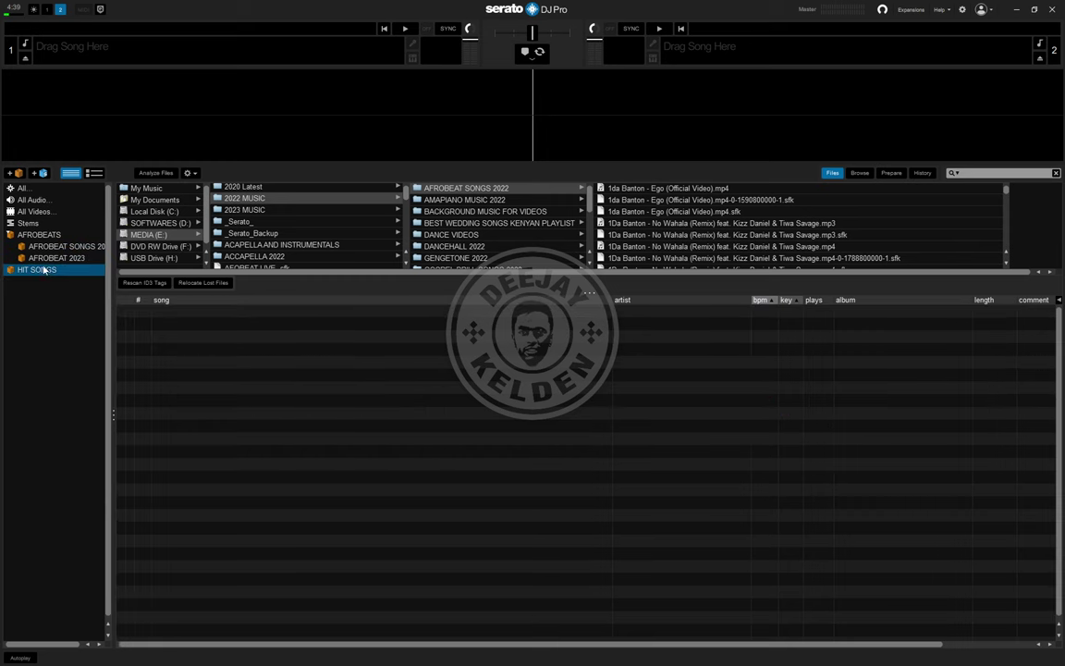
# Step: Select the Costa Titch Big Flexa and Adekunle Gold Mercy files and add them to HIT SONGS
pyautogui.scroll(-1, 698, 248)
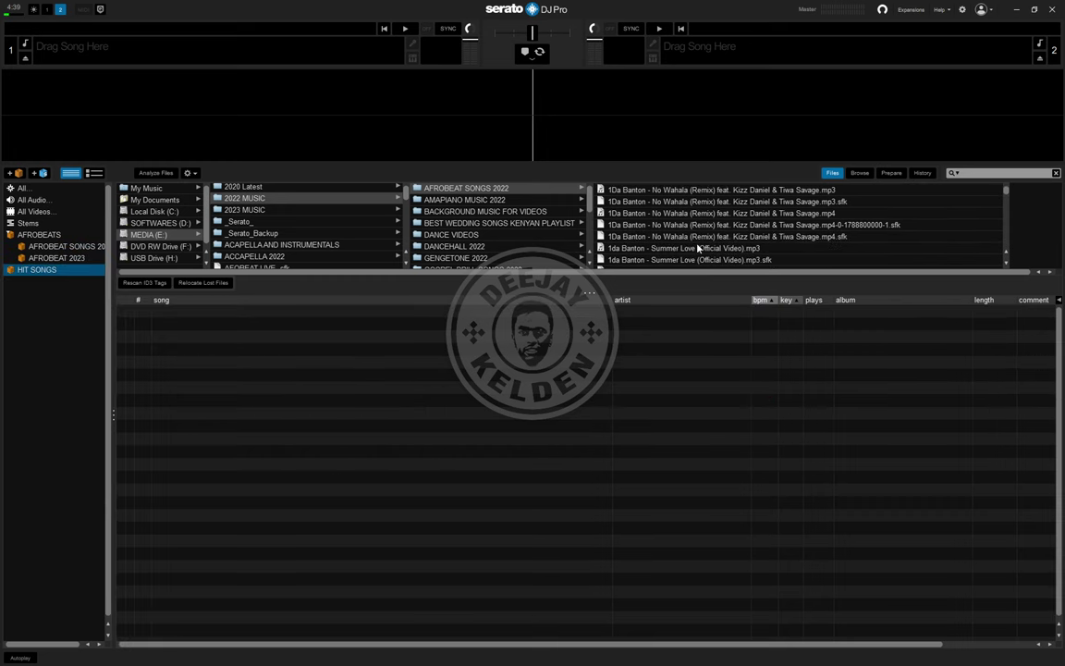
pyautogui.scroll(-2, 698, 248)
pyautogui.click(672, 212)
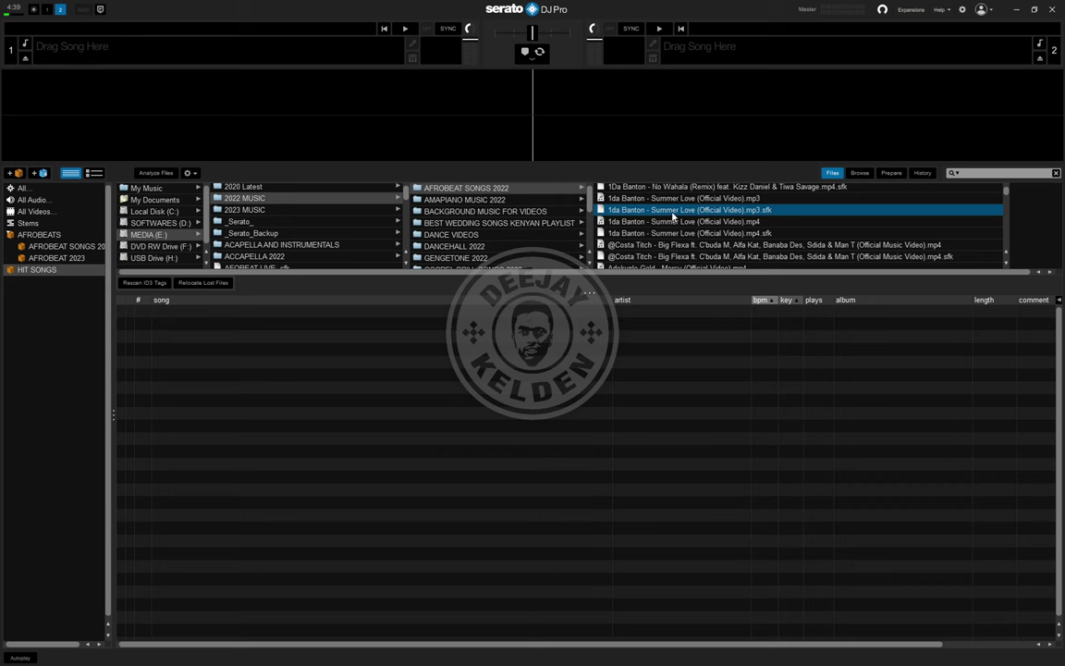
pyautogui.scroll(-1, 674, 236)
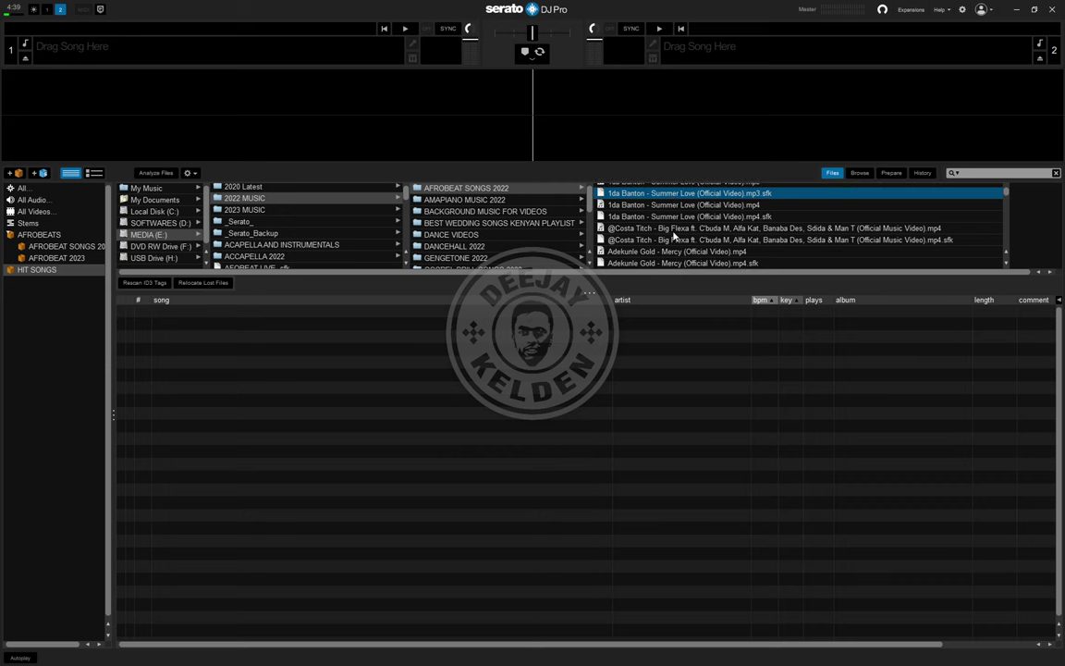
pyautogui.keyDown('ctrl'); pyautogui.click(674, 228); pyautogui.keyUp('ctrl')
pyautogui.keyDown('ctrl'); pyautogui.click(674, 252); pyautogui.keyUp('ctrl')
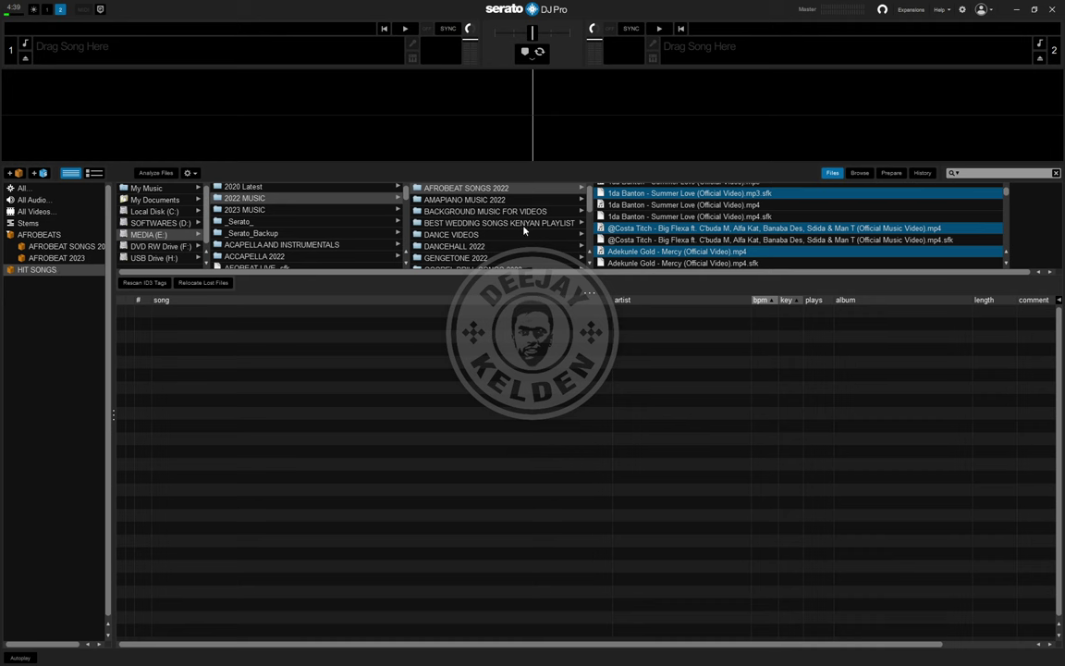
pyautogui.click(37, 270)
pyautogui.moveTo(37, 270); pyautogui.dragTo(37, 270)
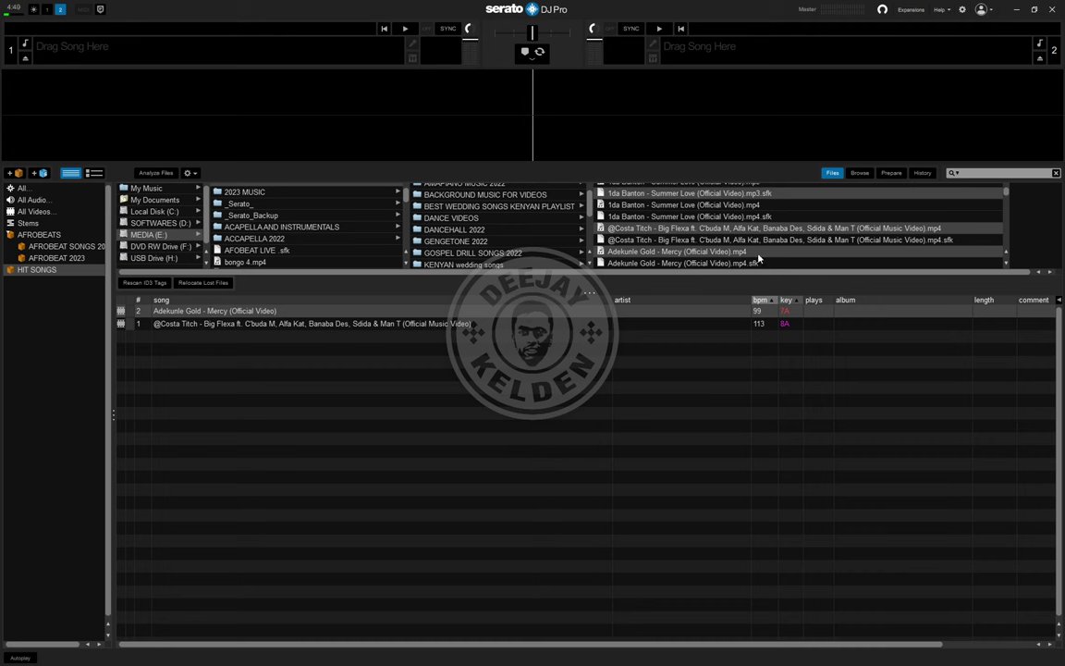
# Step: Analyse the Gorimakpa, Do You Mind and Ogaranya tracks in AFROBEAT 2023 for BPM and key
pyautogui.click(79, 248)
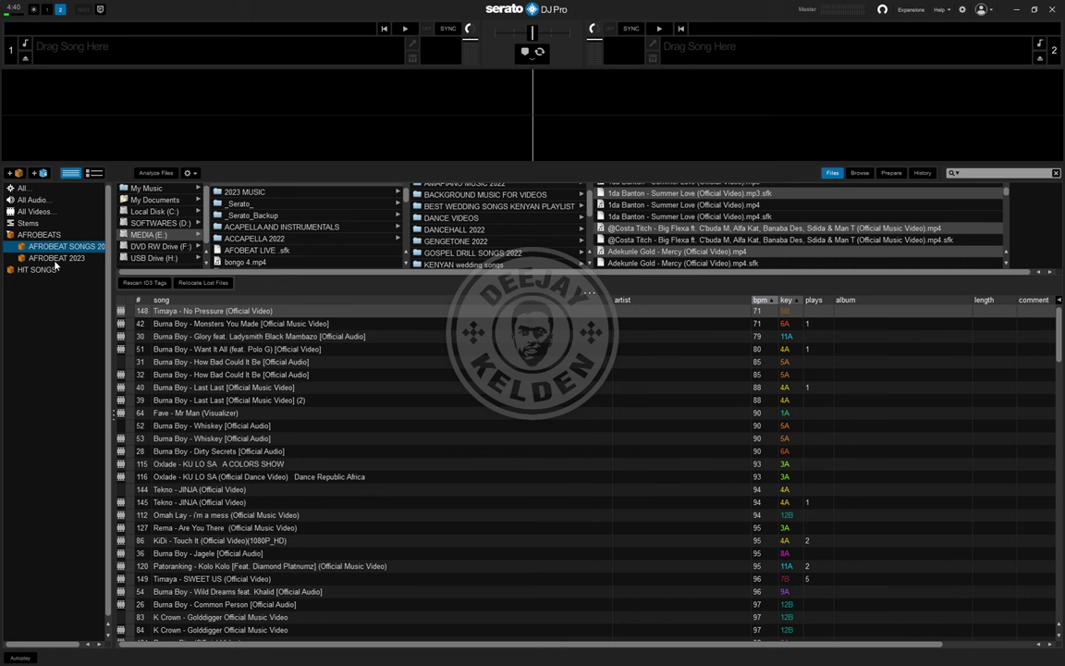
pyautogui.click(56, 258)
pyautogui.scroll(-2, 219, 334)
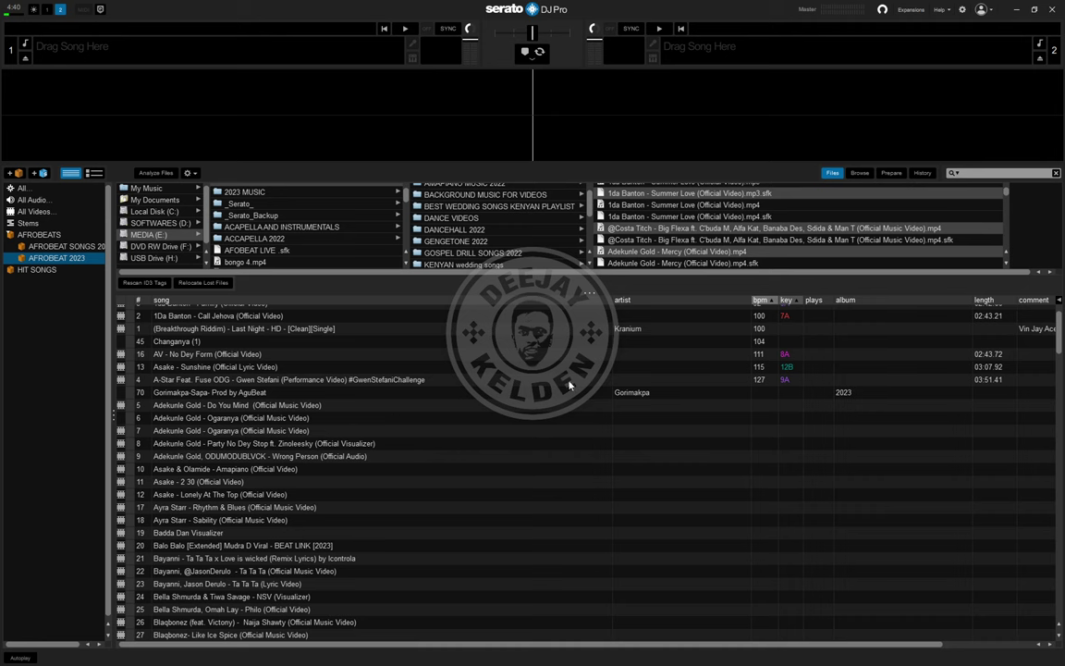
pyautogui.click(248, 395)
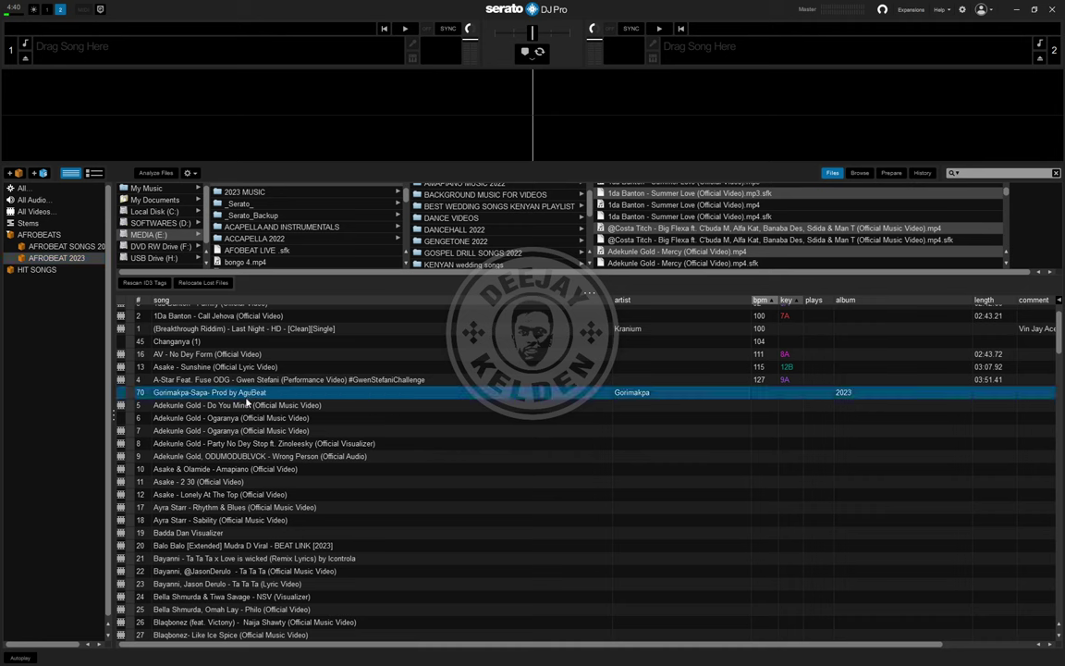
pyautogui.keyDown('shift'); pyautogui.click(237, 409); pyautogui.keyUp('shift')
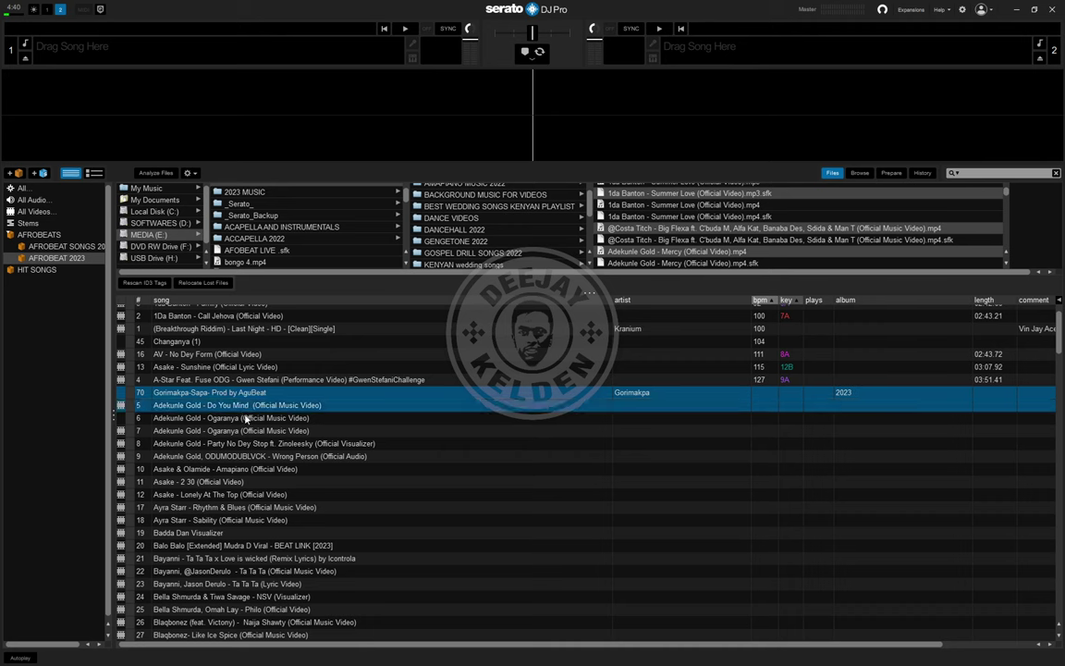
pyautogui.keyDown('shift'); pyautogui.click(246, 421); pyautogui.keyUp('shift')
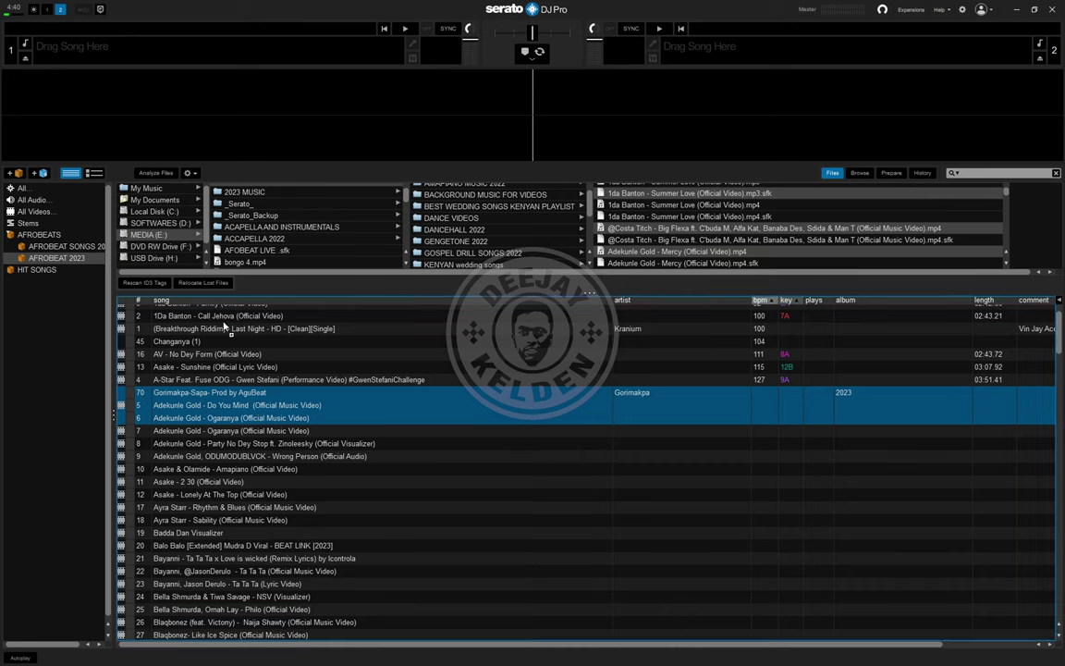
pyautogui.click(173, 174)
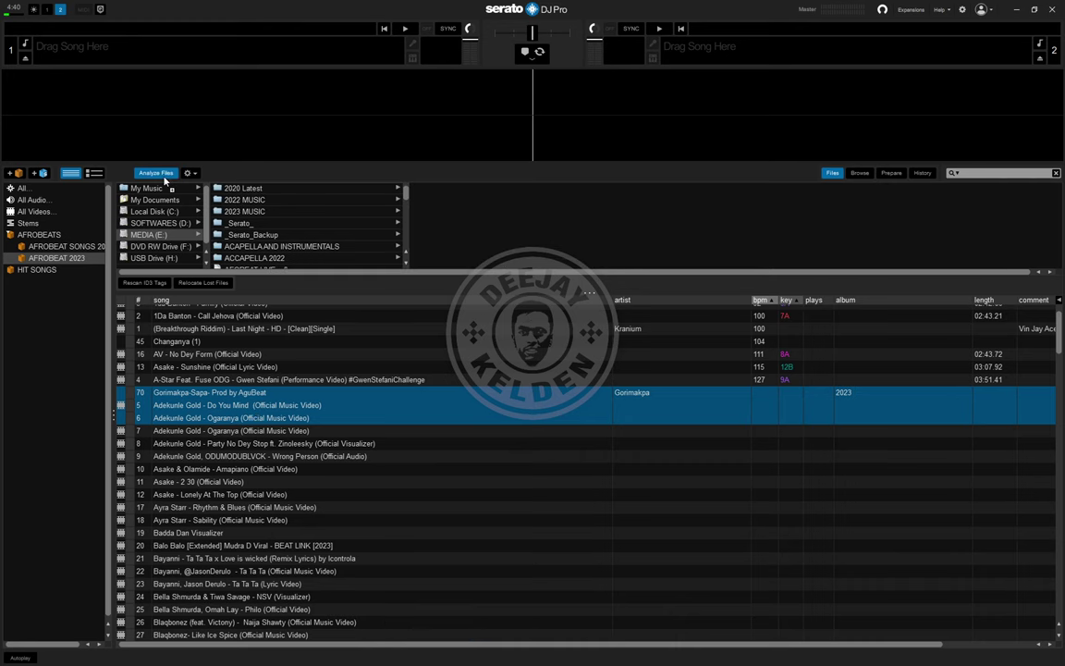
pyautogui.click(154, 173)
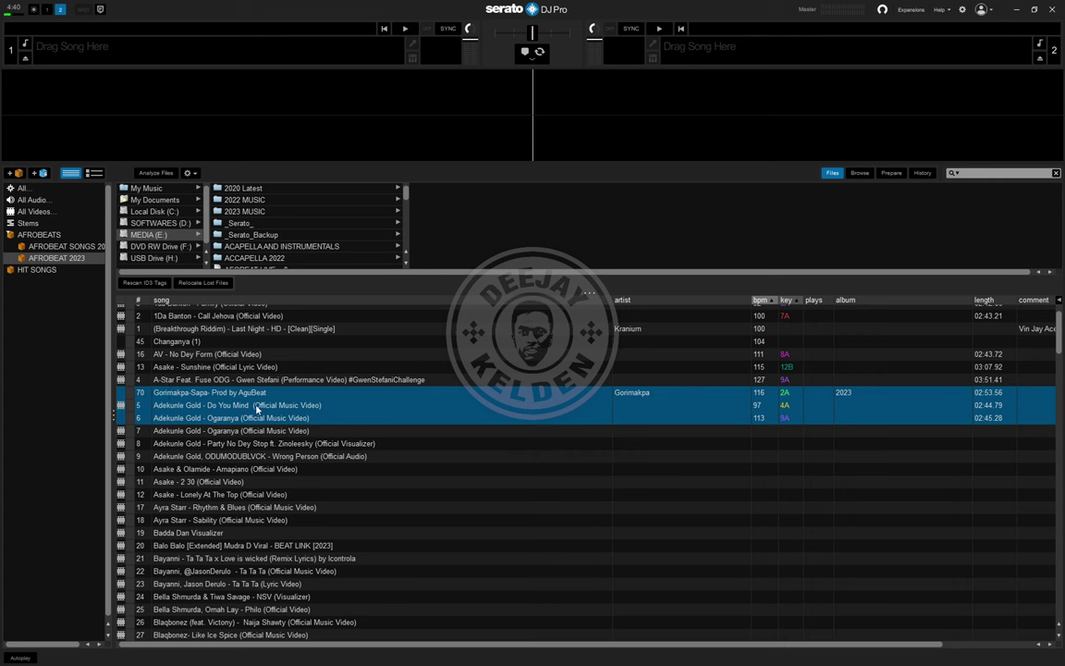
# Step: Hide the file browser, show the whole library, and start a new smart crate
pyautogui.click(13, 363)
pyautogui.click(833, 175)
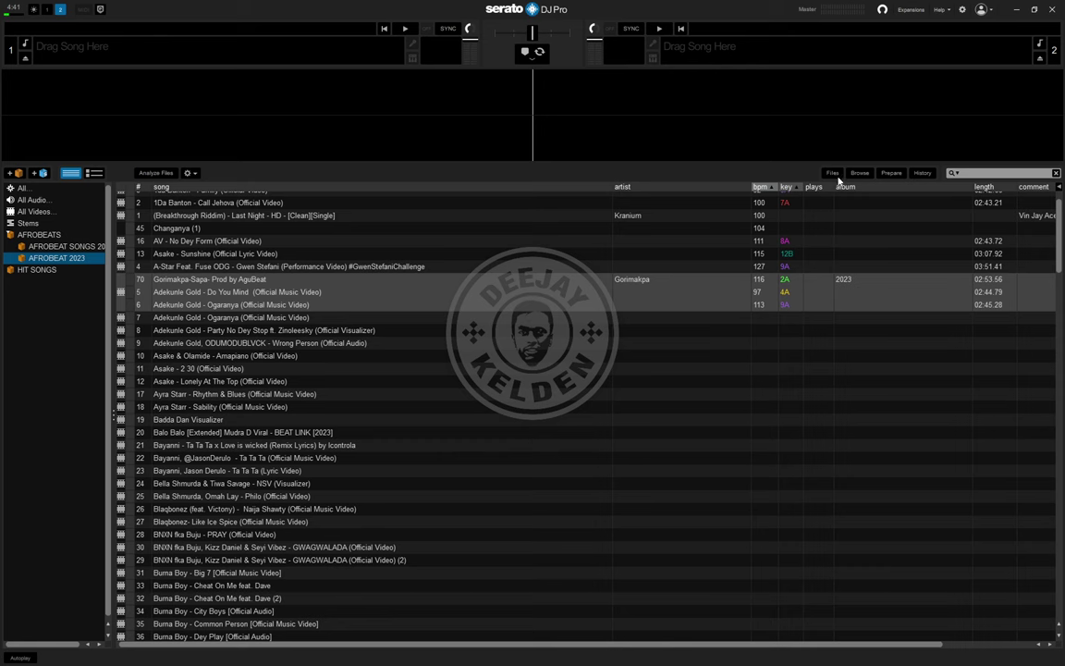
pyautogui.click(23, 189)
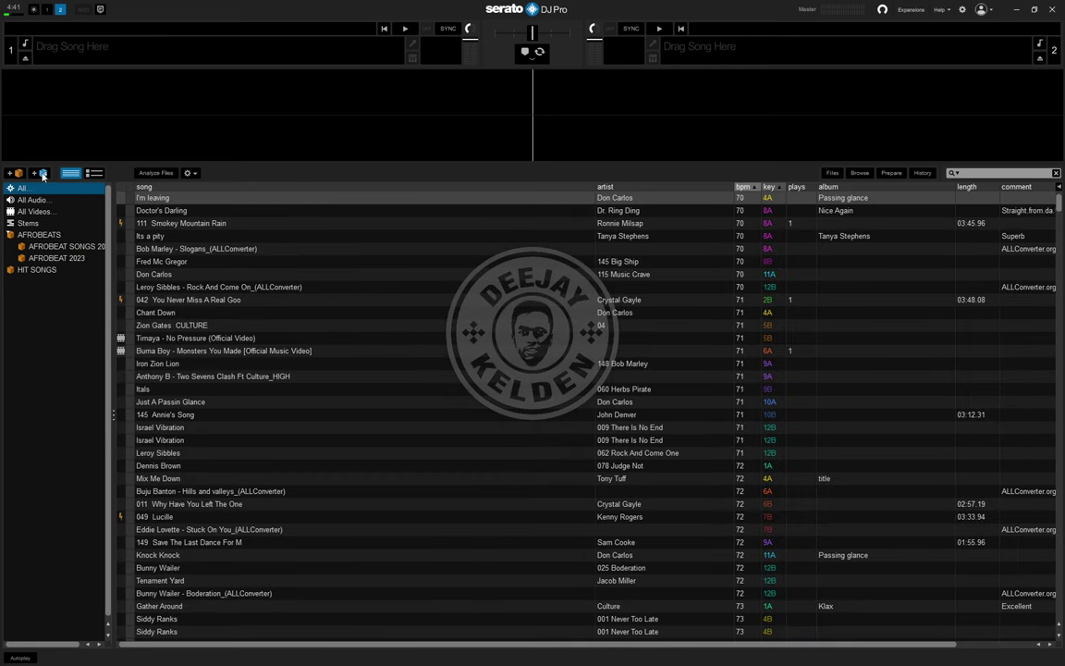
pyautogui.click(43, 173)
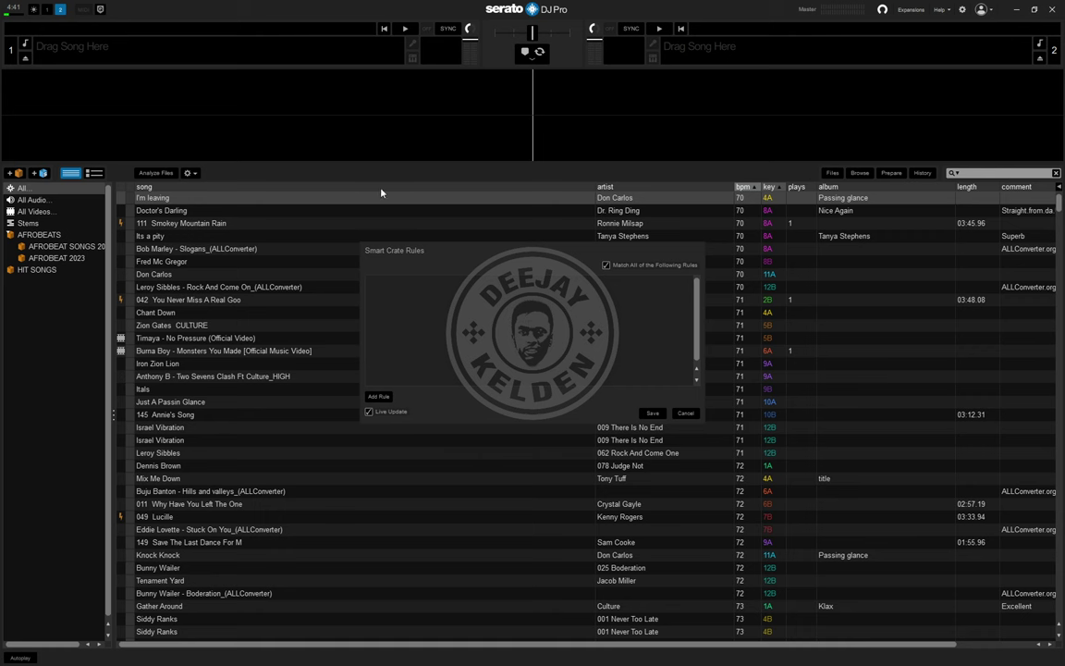
# Step: Add a first smart crate rule filtering bpm with value 70
pyautogui.click(379, 397)
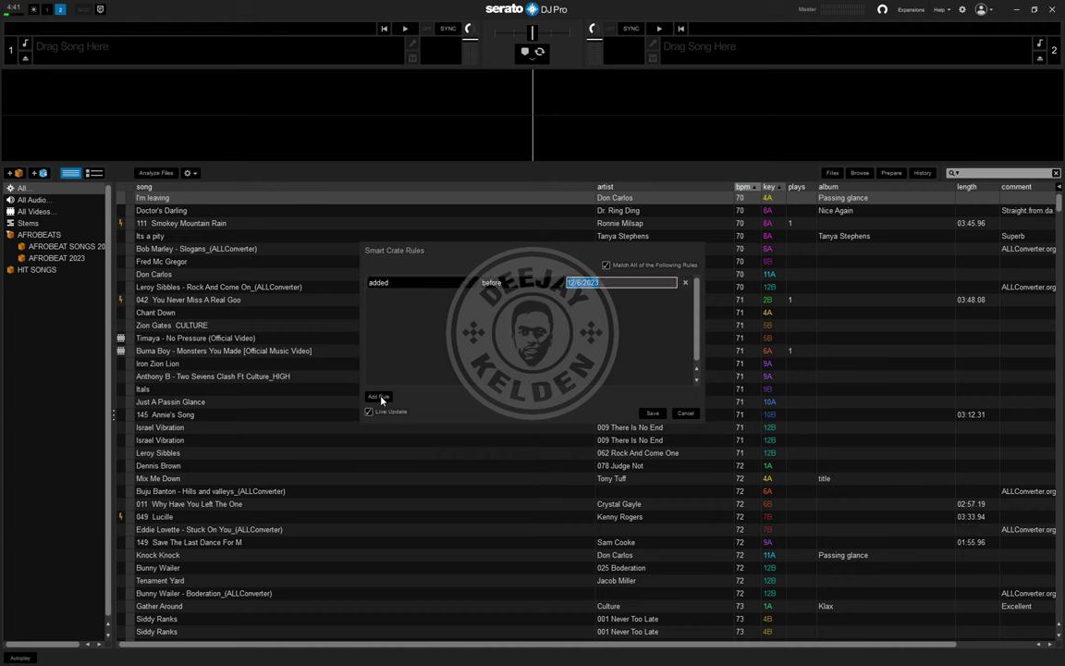
pyautogui.click(429, 288)
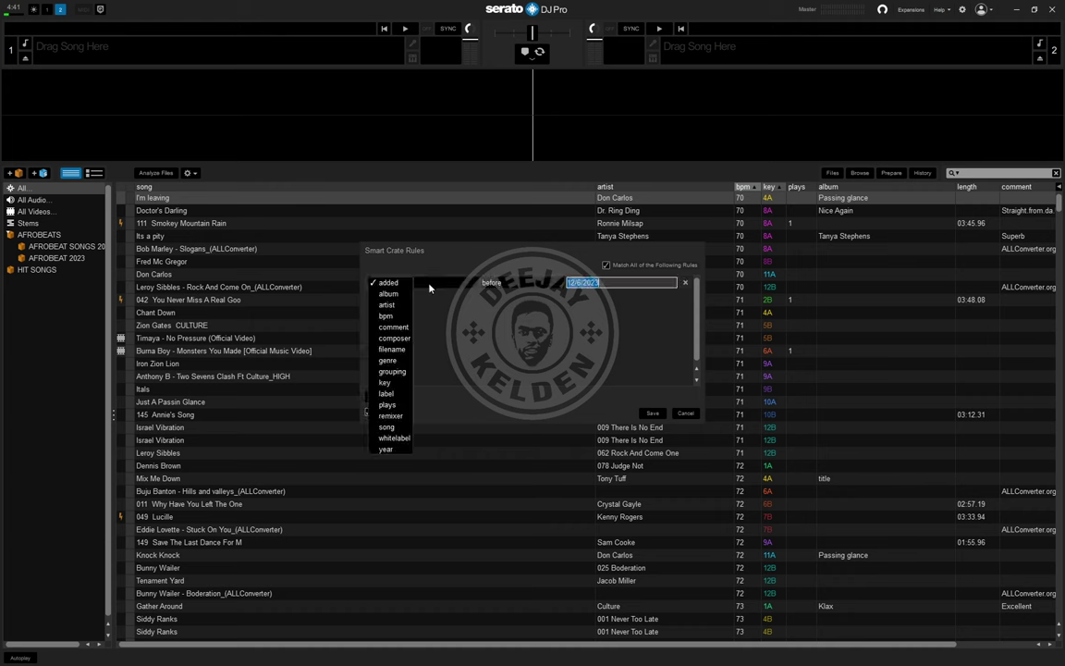
pyautogui.click(387, 316)
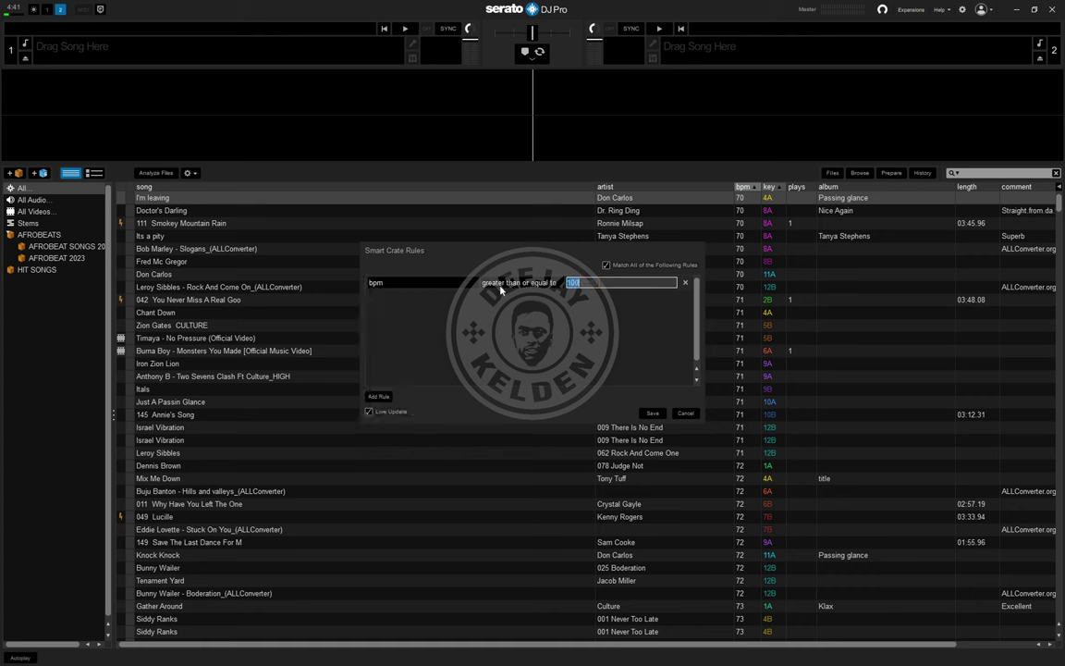
pyautogui.click(590, 284)
pyautogui.press('BackSpace')
pyautogui.press('BackSpace')
pyautogui.press('BackSpace')
pyautogui.write('70')
# Step: Add a second bpm rule using less than or equal to
pyautogui.click(376, 395)
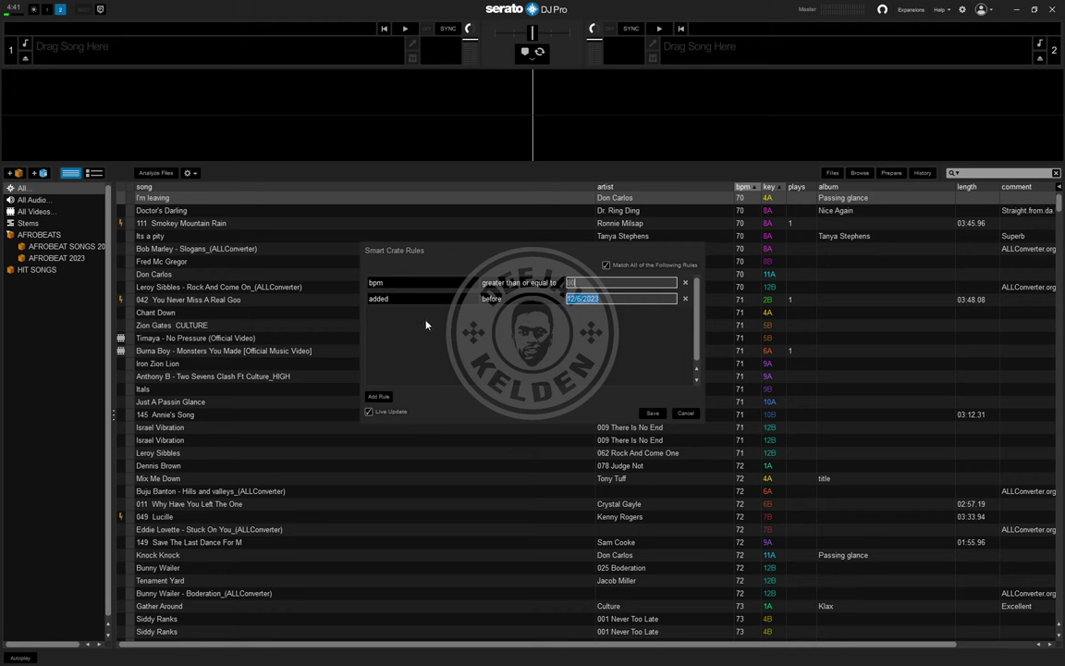
pyautogui.click(386, 297)
pyautogui.click(398, 333)
pyautogui.click(523, 299)
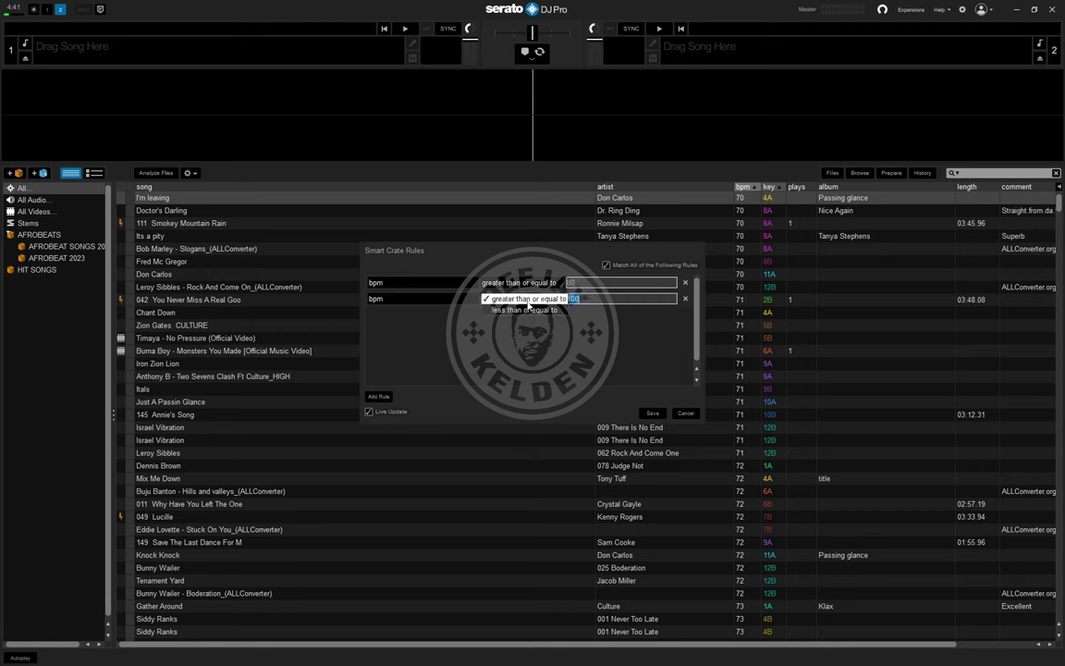
pyautogui.click(526, 311)
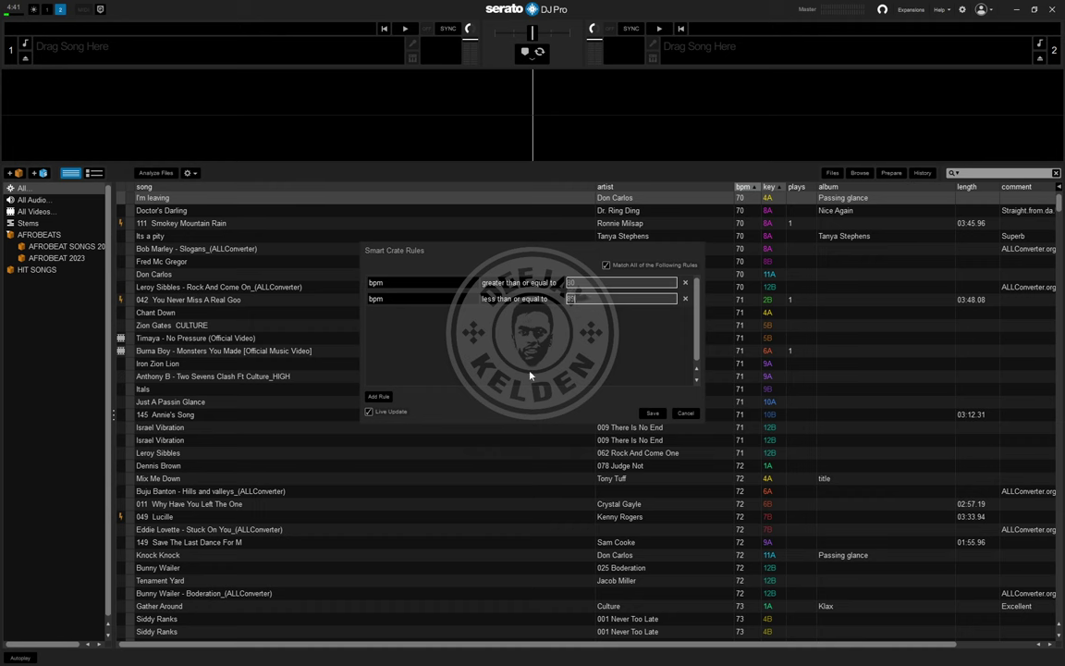
# Step: Save the smart crate and scroll through crate 1's tracks spanning 80 to 89 BPM
pyautogui.click(653, 414)
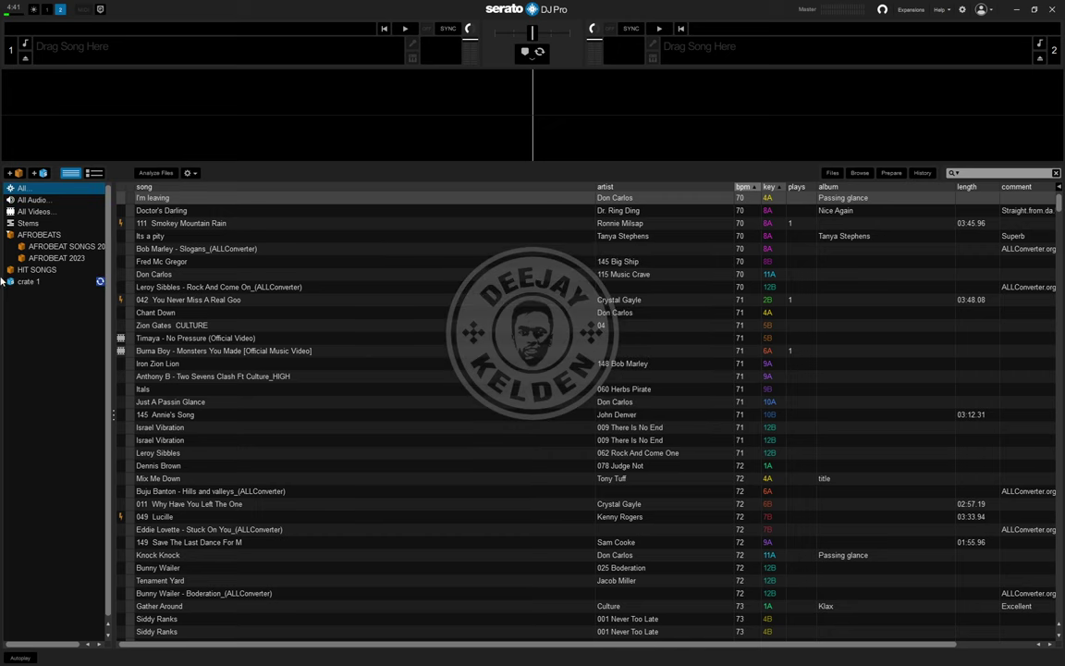
pyautogui.click(31, 283)
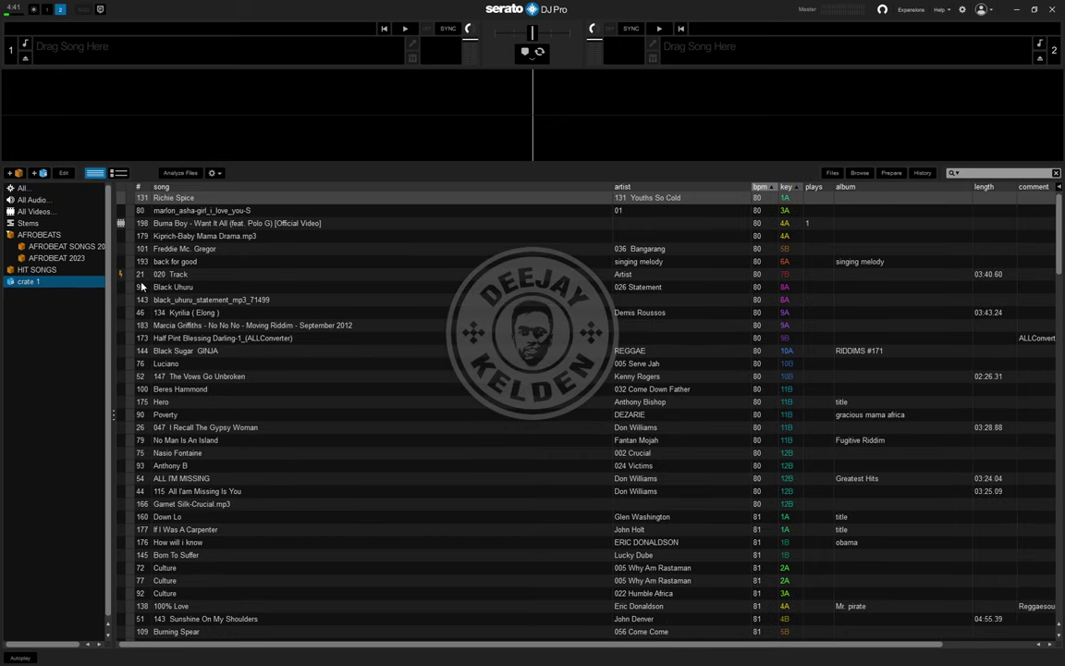
pyautogui.scroll(-7, 777, 242)
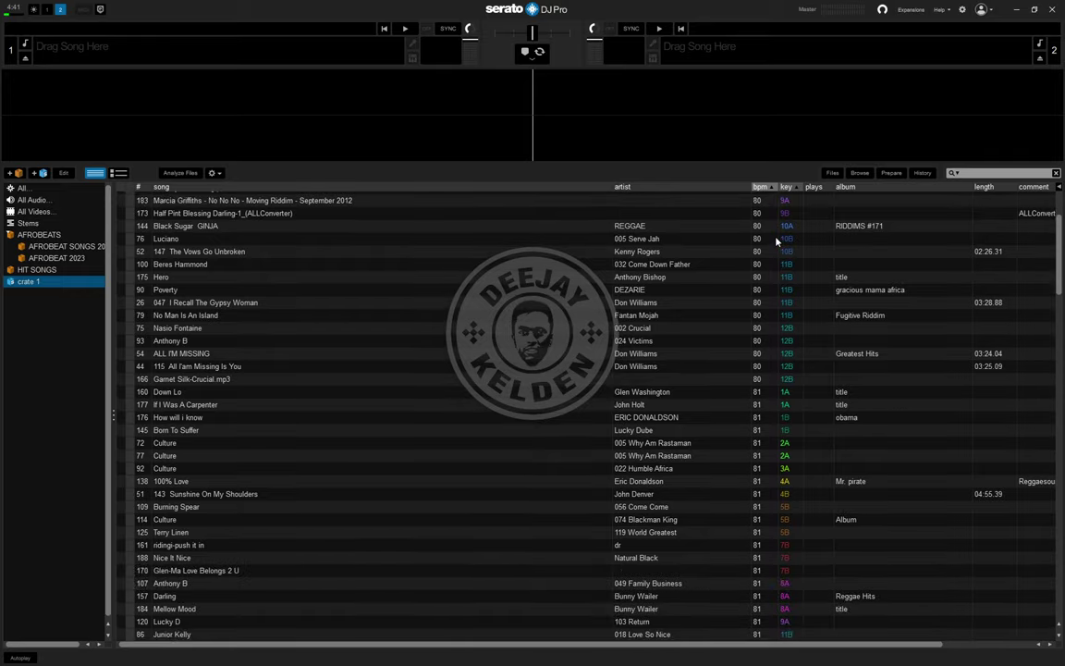
pyautogui.scroll(-10, 779, 257)
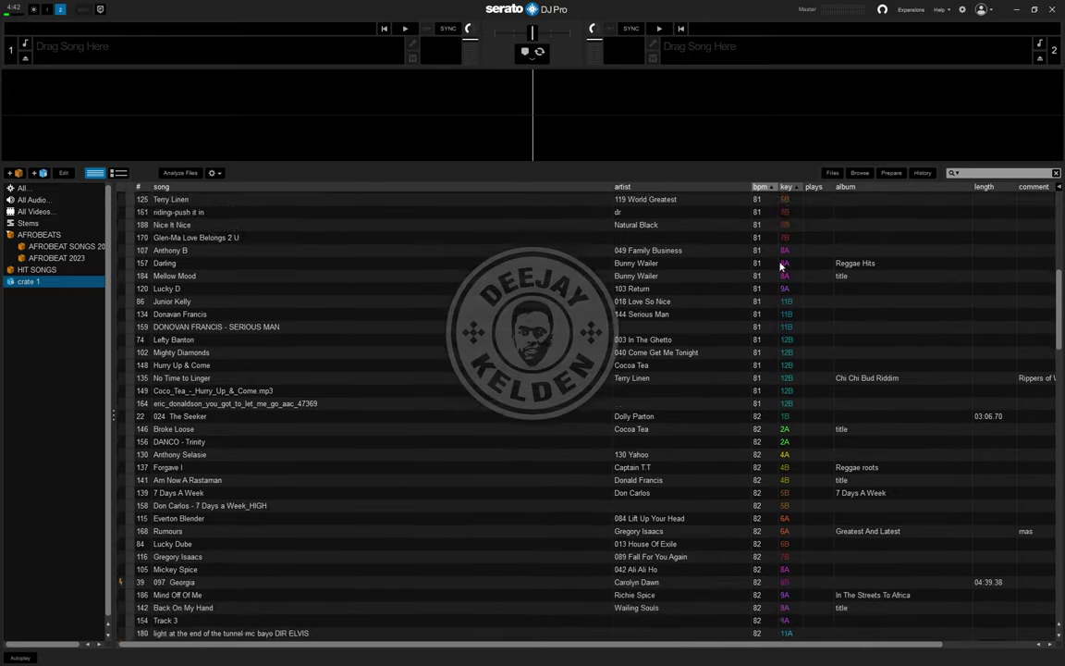
pyautogui.scroll(-7, 774, 289)
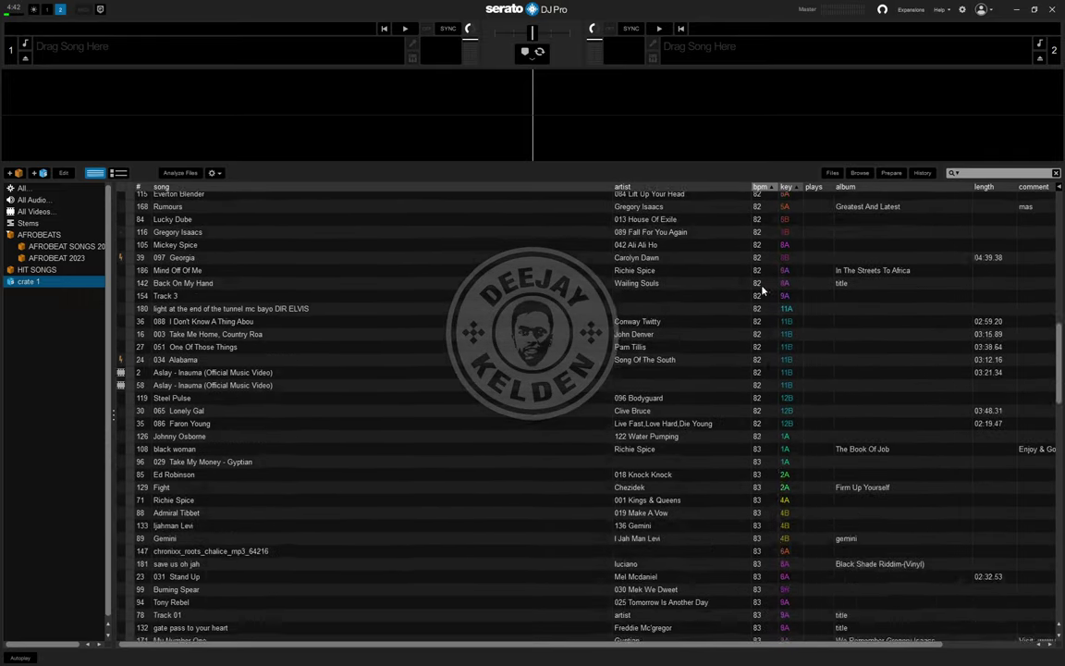
pyautogui.scroll(-7, 760, 294)
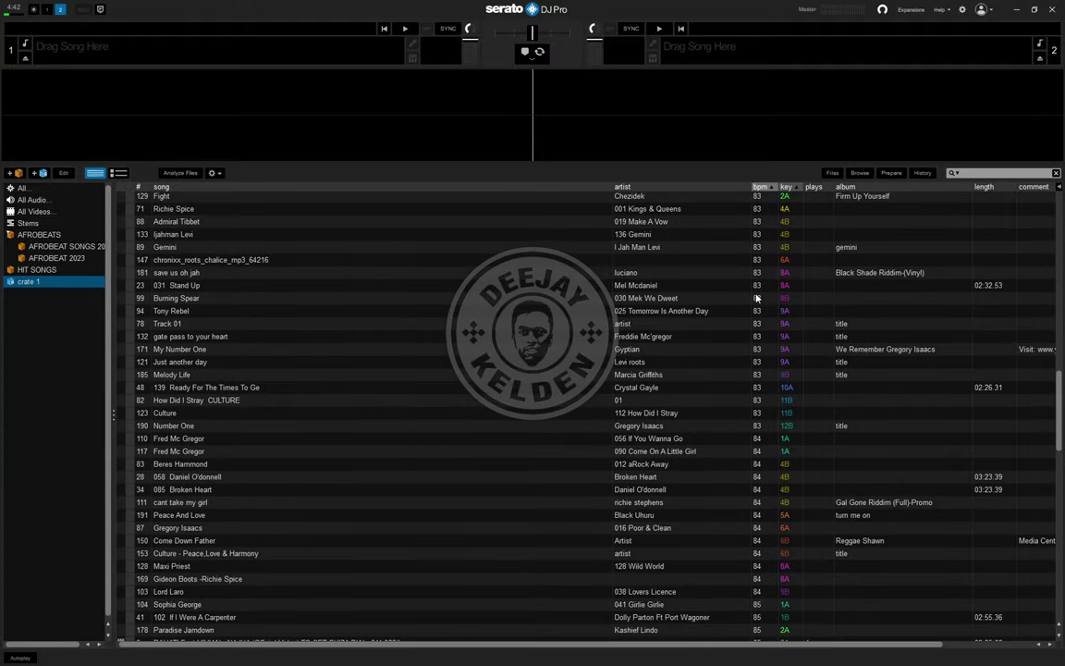
pyautogui.scroll(-7, 758, 300)
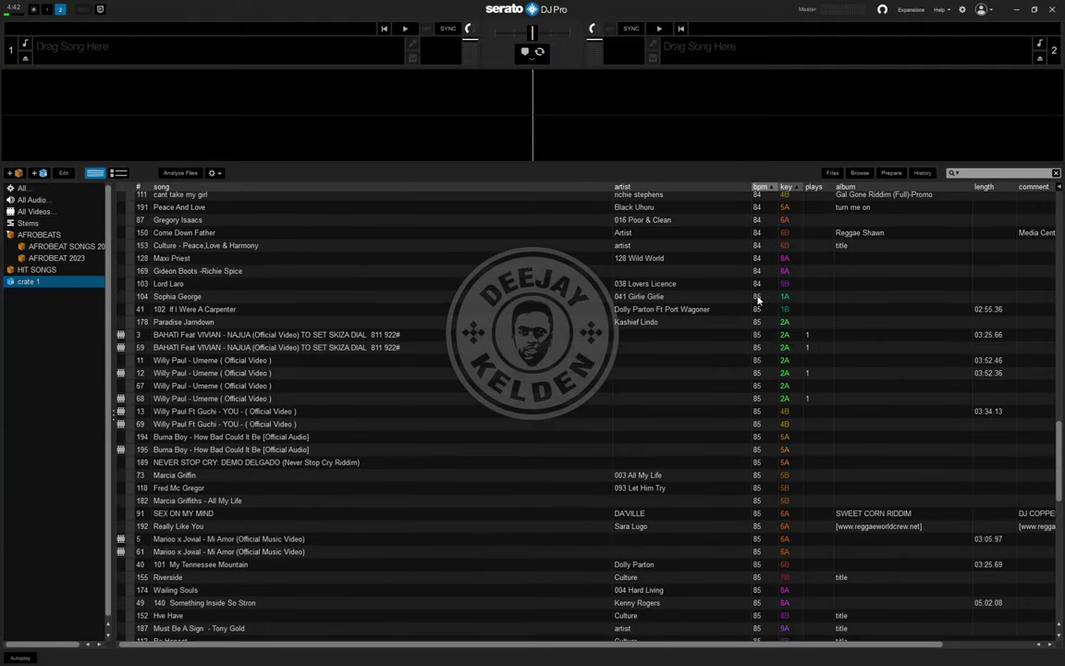
pyautogui.scroll(-8, 759, 308)
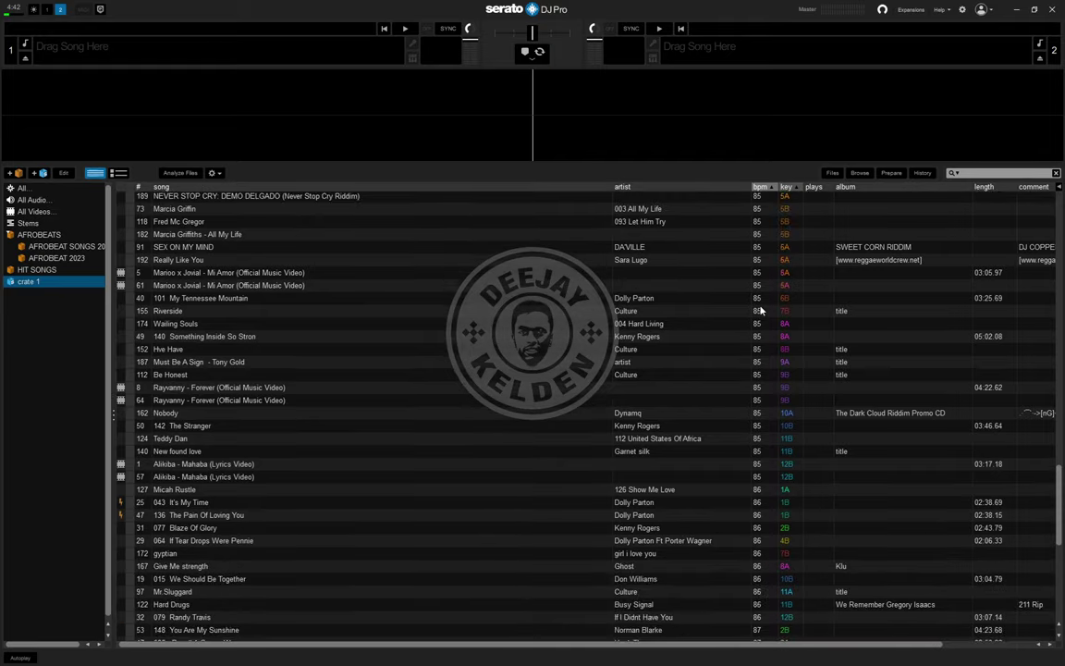
pyautogui.scroll(-7, 760, 309)
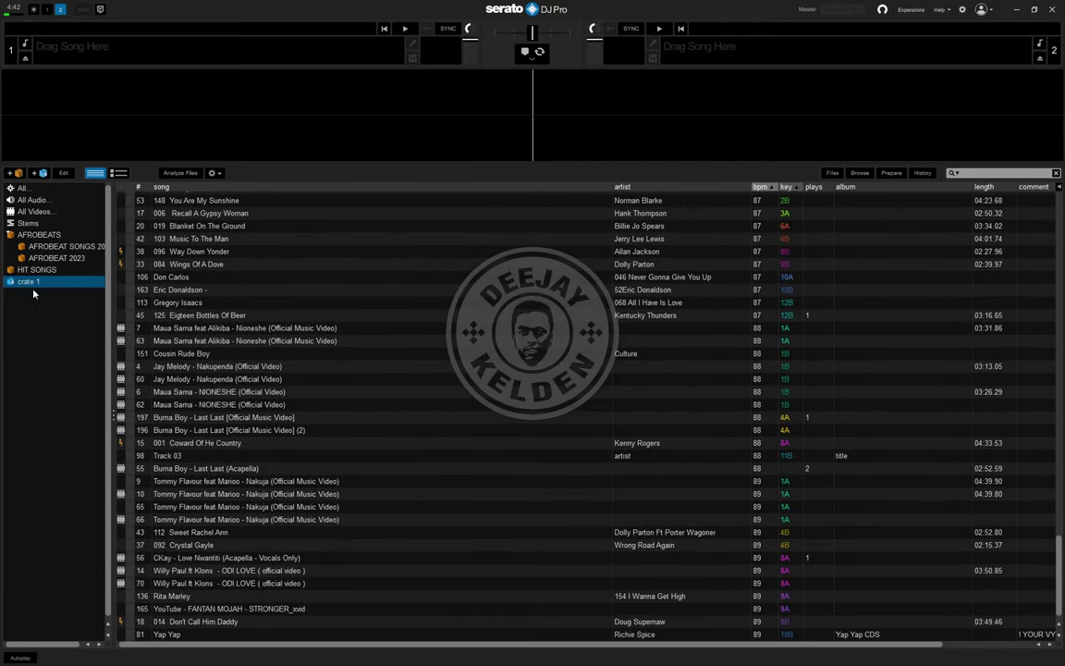
# Step: Rename crate 1 to BPM 80 TO 89, add a BPM crate, and nest it inside
pyautogui.doubleClick(31, 285)
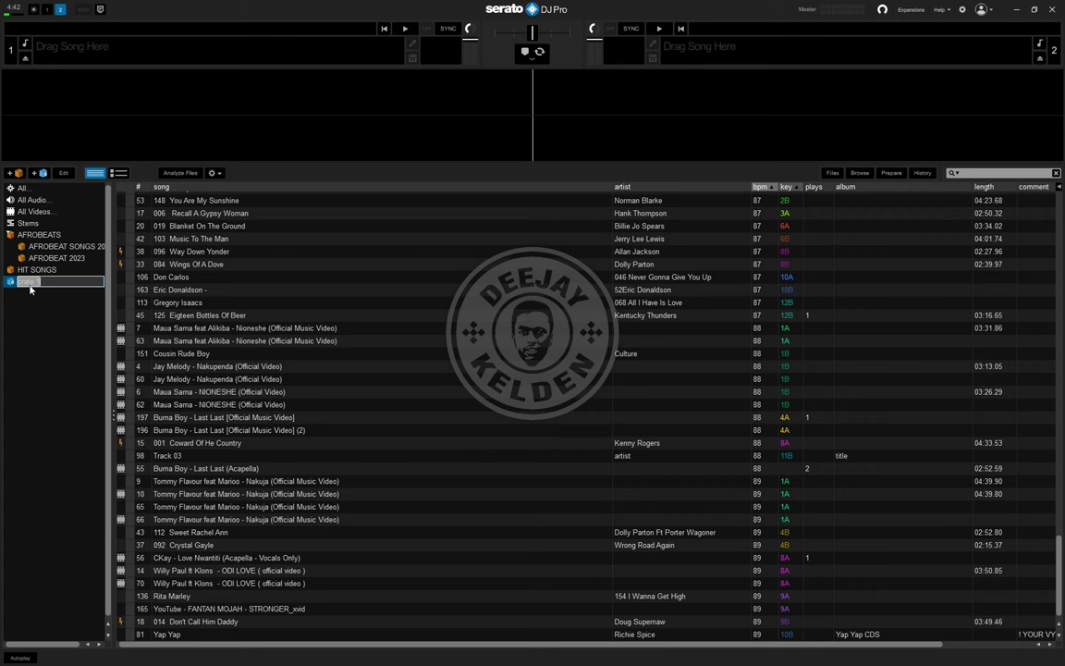
pyautogui.write('BPM 80 TO 89')
pyautogui.click(14, 176)
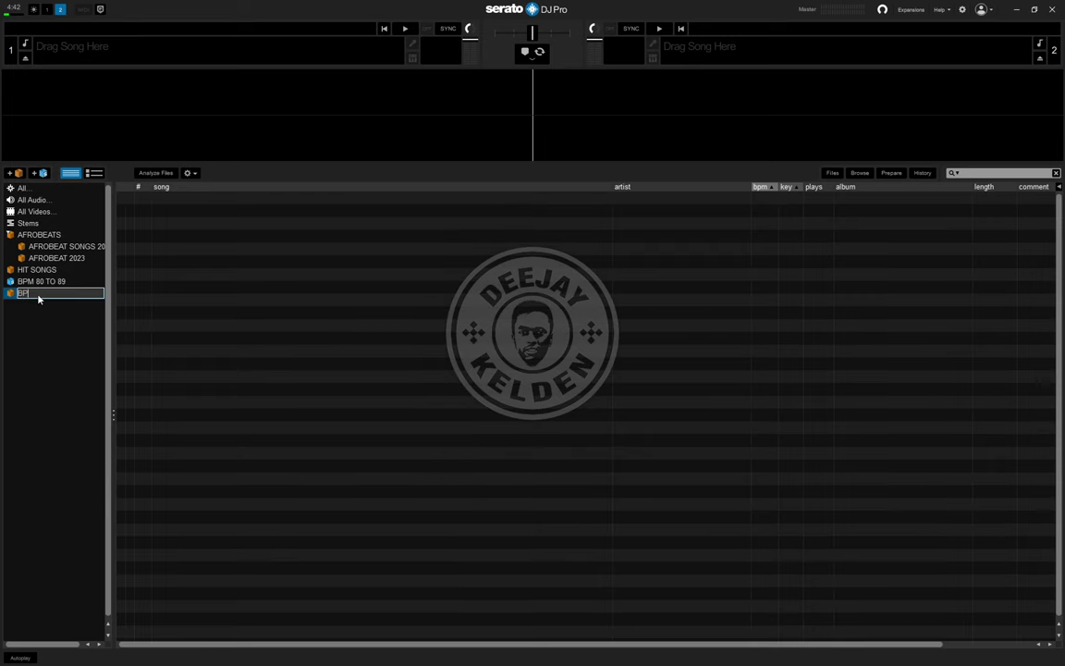
pyautogui.click(31, 281)
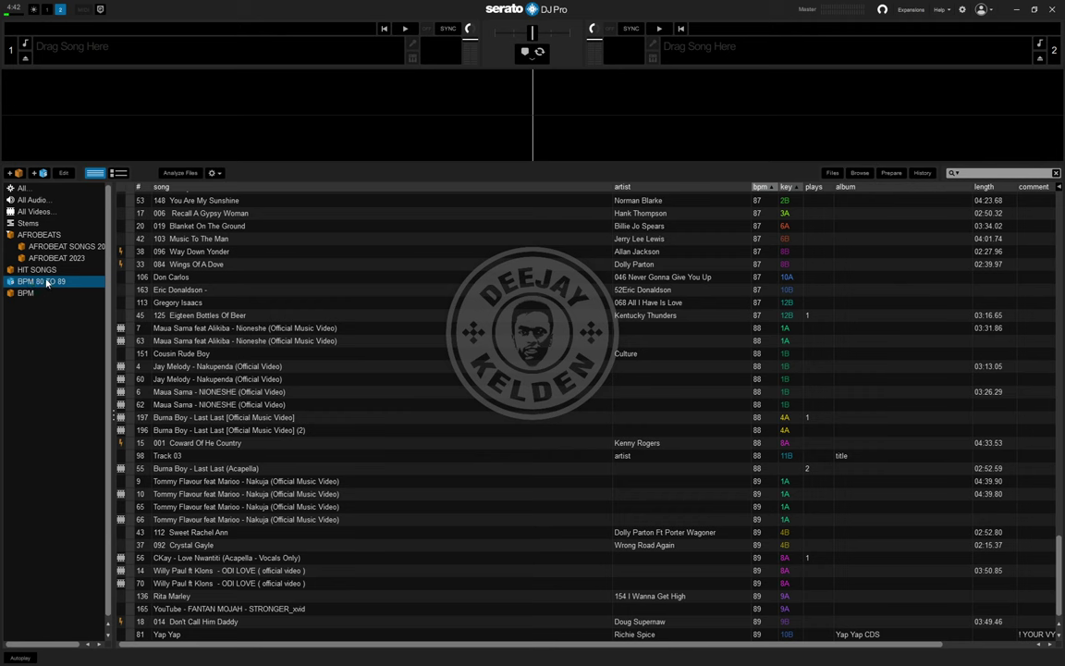
pyautogui.moveTo(30, 281)
pyautogui.mouseDown()
pyautogui.moveTo(52, 299)
pyautogui.moveTo(38, 296)
pyautogui.mouseUp()
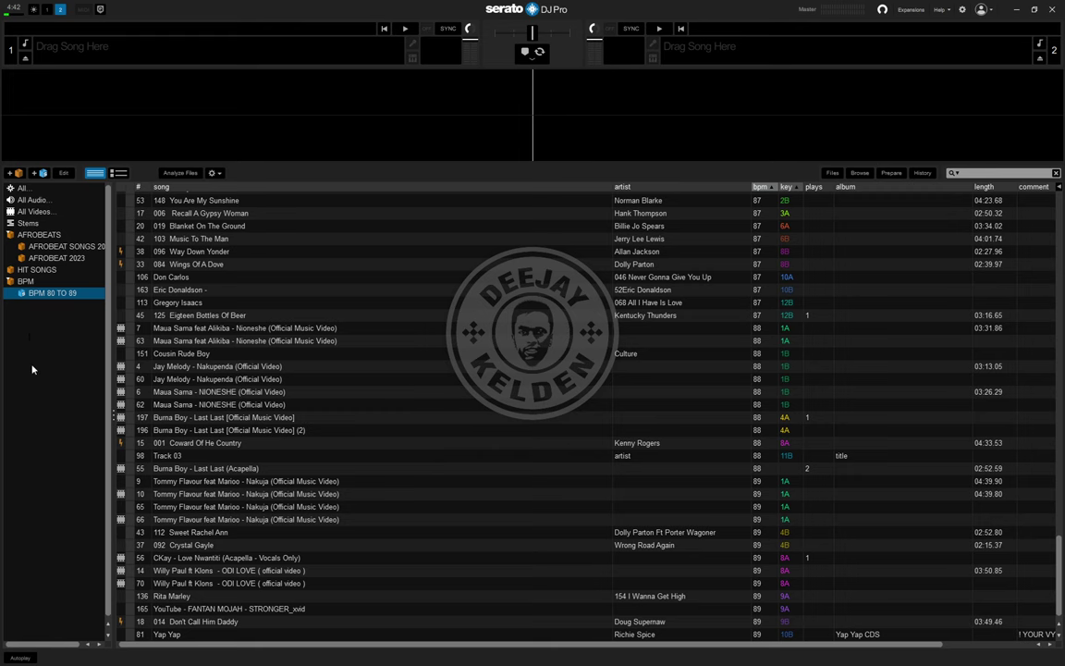
# Step: Start a new smart crate from the whole library with a first rule of bpm 100
pyautogui.click(27, 188)
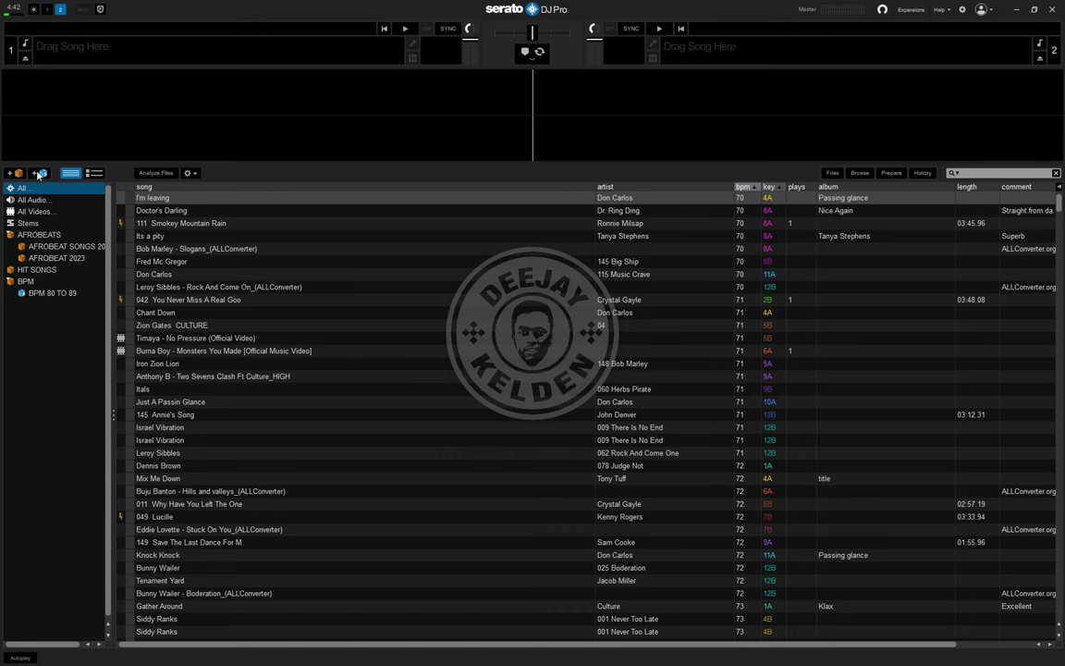
pyautogui.click(39, 173)
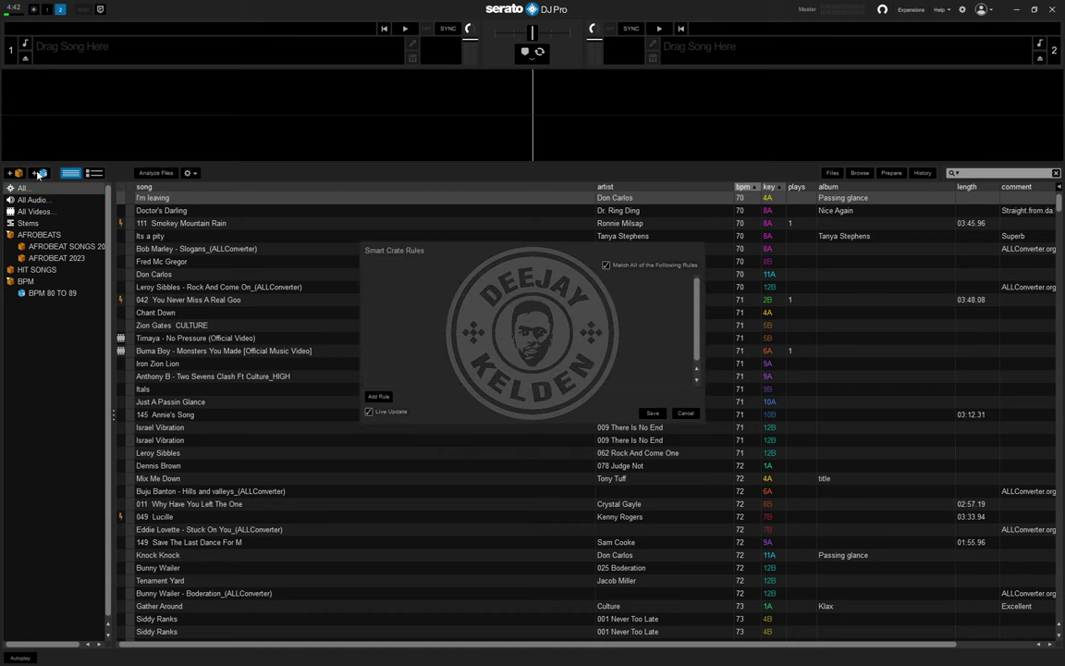
pyautogui.click(380, 396)
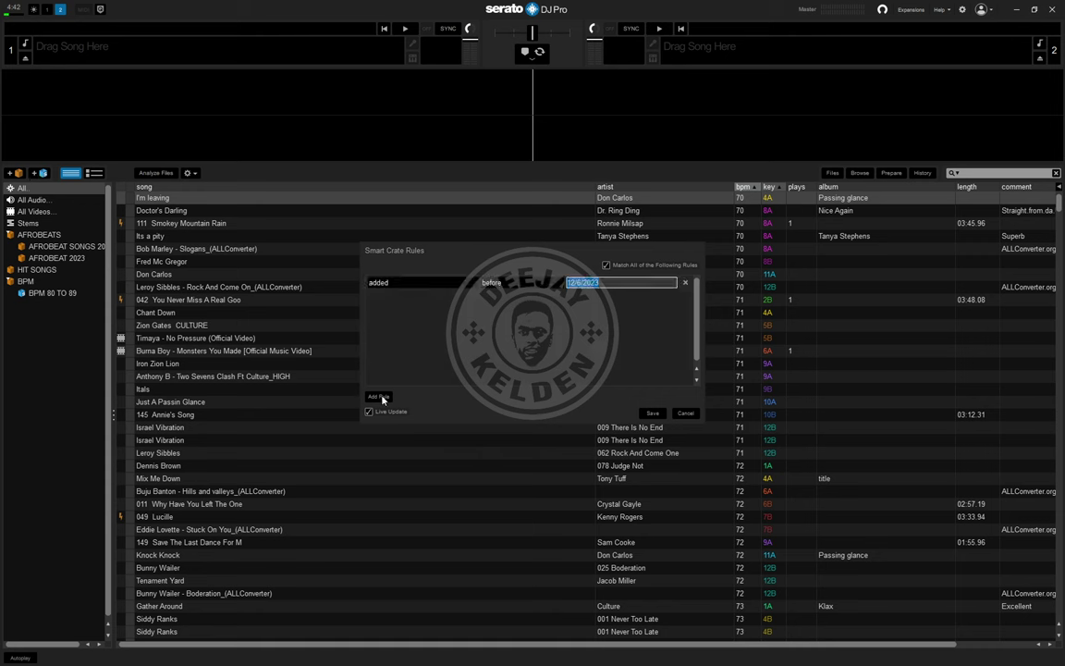
pyautogui.click(407, 282)
pyautogui.click(417, 319)
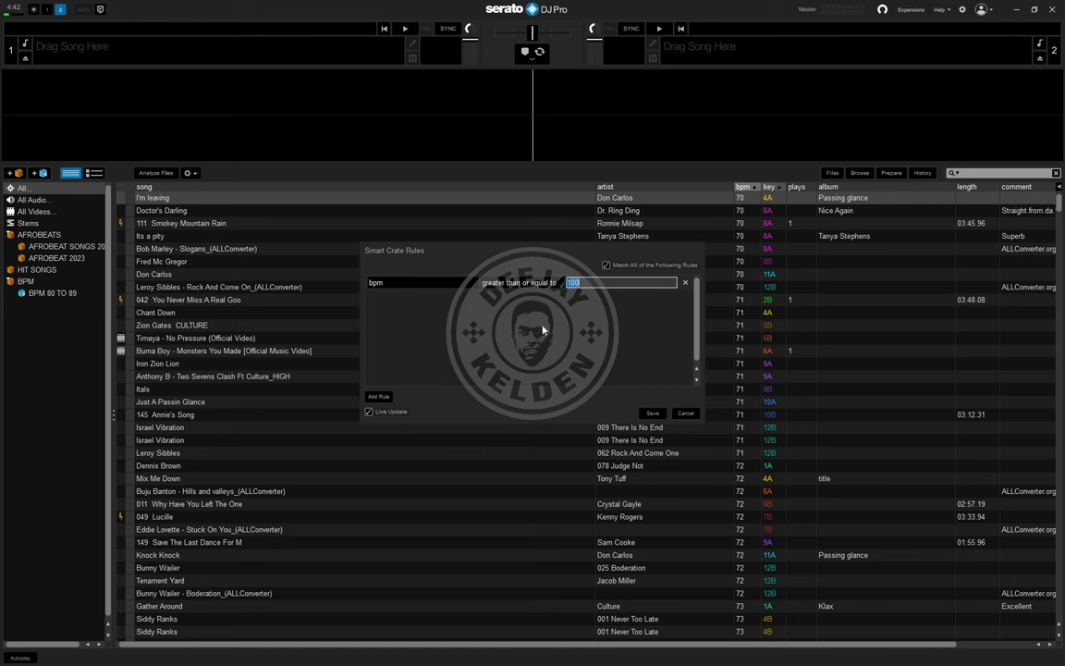
pyautogui.click(593, 285)
pyautogui.press('BackSpace')
pyautogui.write('100')
# Step: Add a second smart crate rule that also filters by bpm
pyautogui.click(379, 396)
pyautogui.click(384, 298)
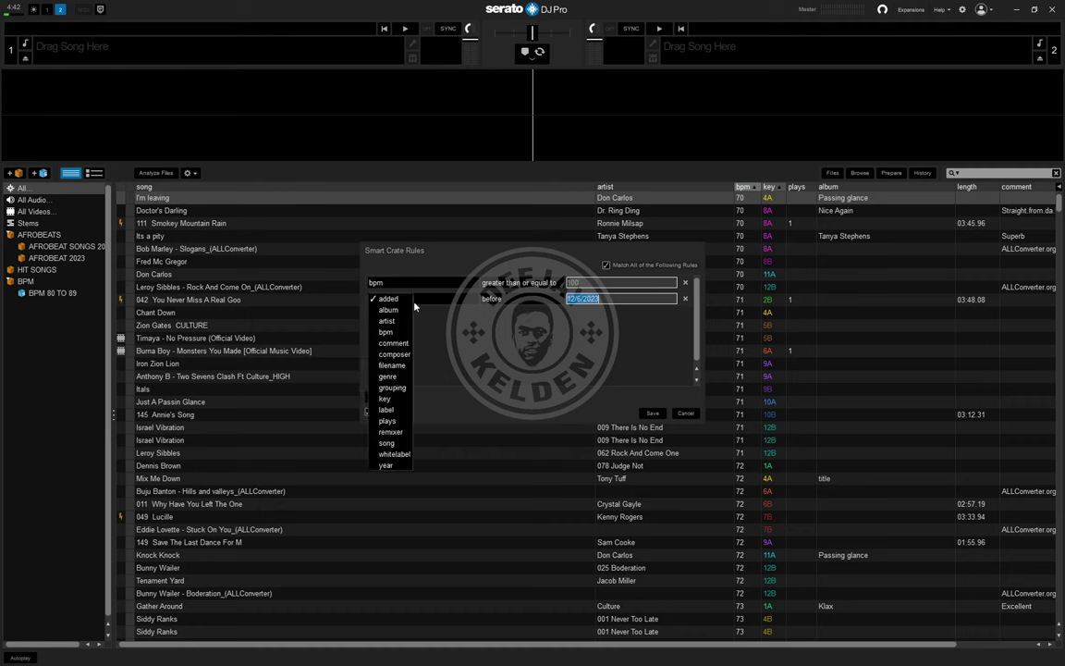
pyautogui.click(404, 332)
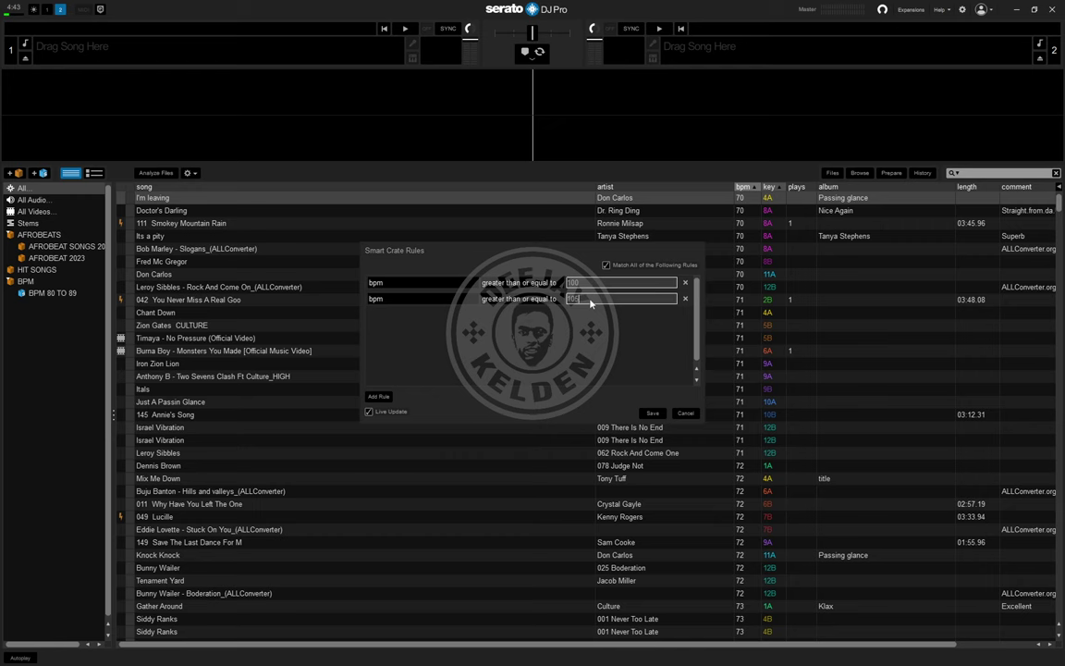
# Step: Save the smart crate and browse crate 1's tracks from 105 BPM upward
pyautogui.press('Return')
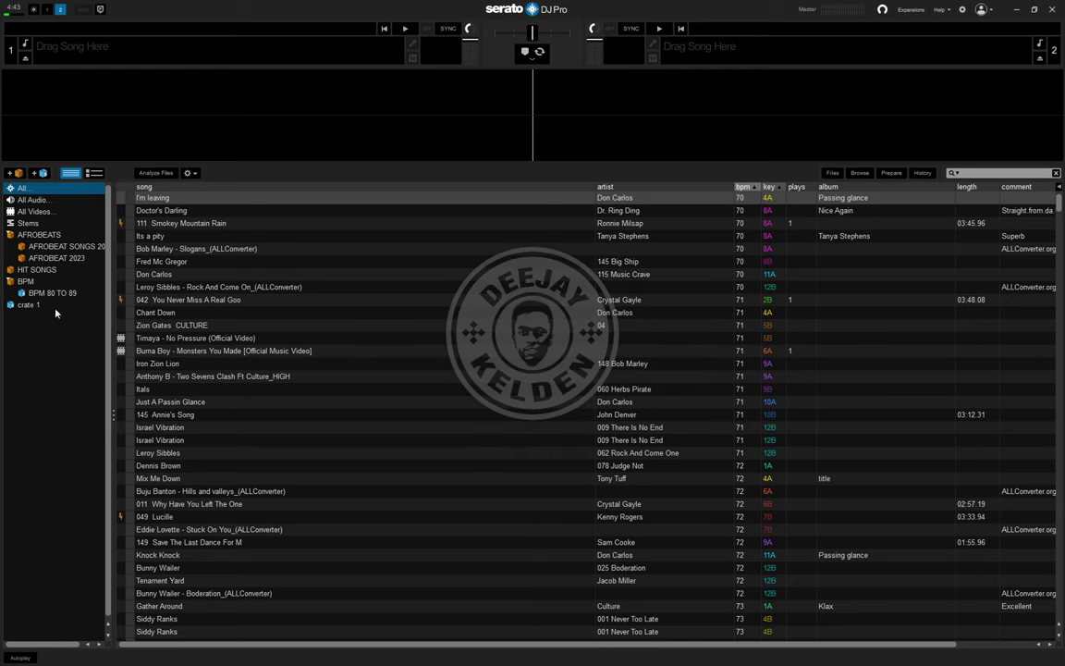
pyautogui.click(37, 307)
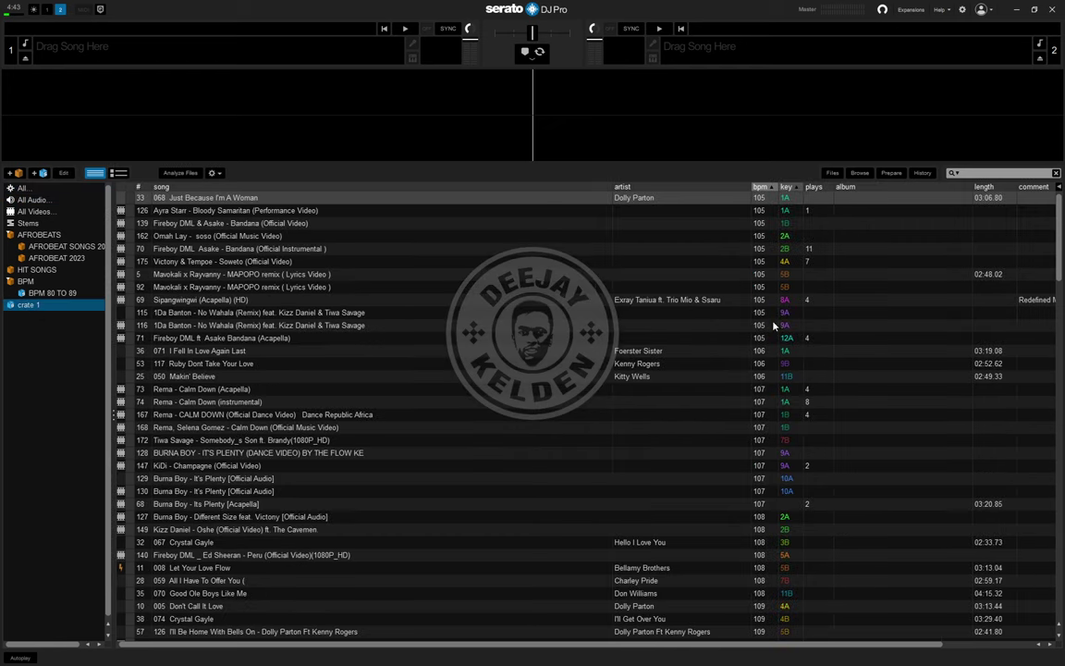
pyautogui.scroll(-2, 763, 208)
pyautogui.scroll(-5, 763, 208)
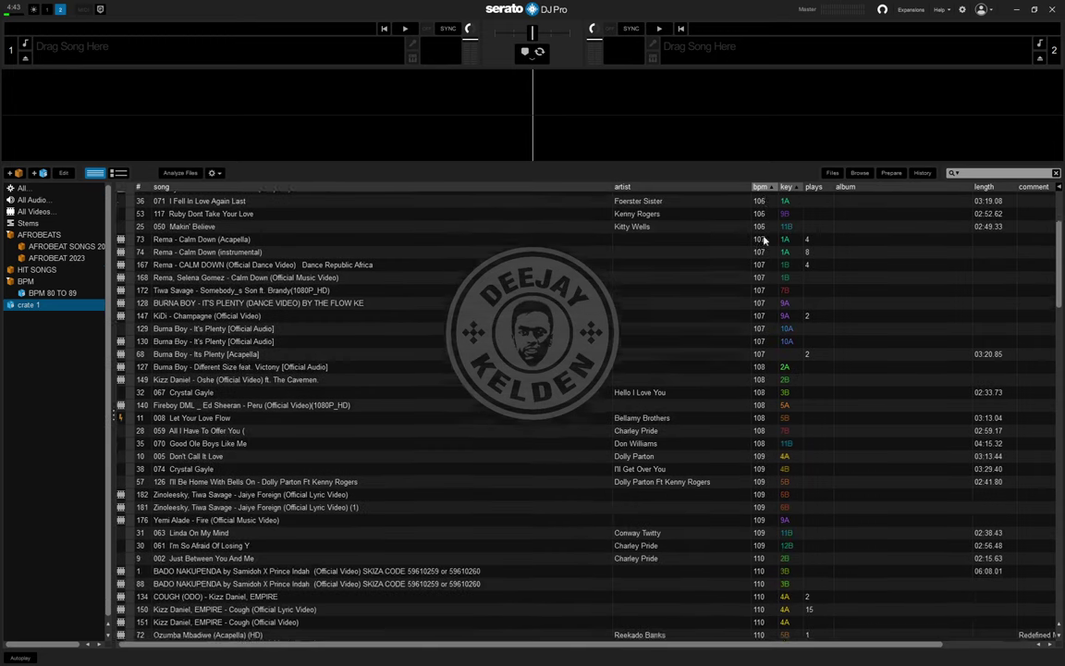
pyautogui.scroll(4, 760, 246)
pyautogui.scroll(3, 760, 245)
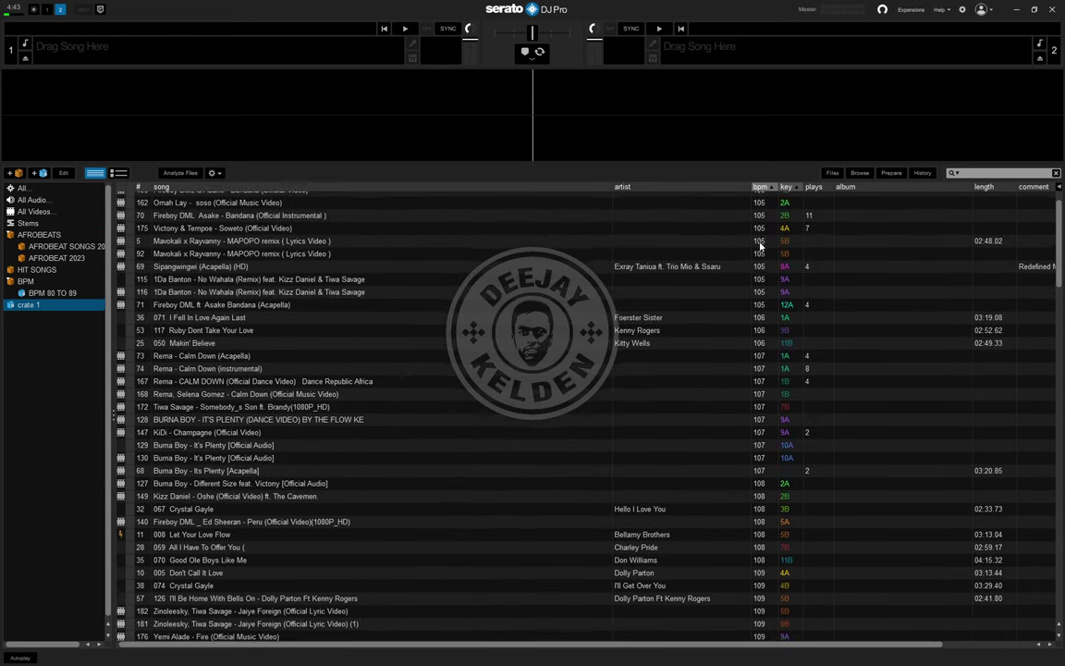
pyautogui.scroll(-7, 1062, 245)
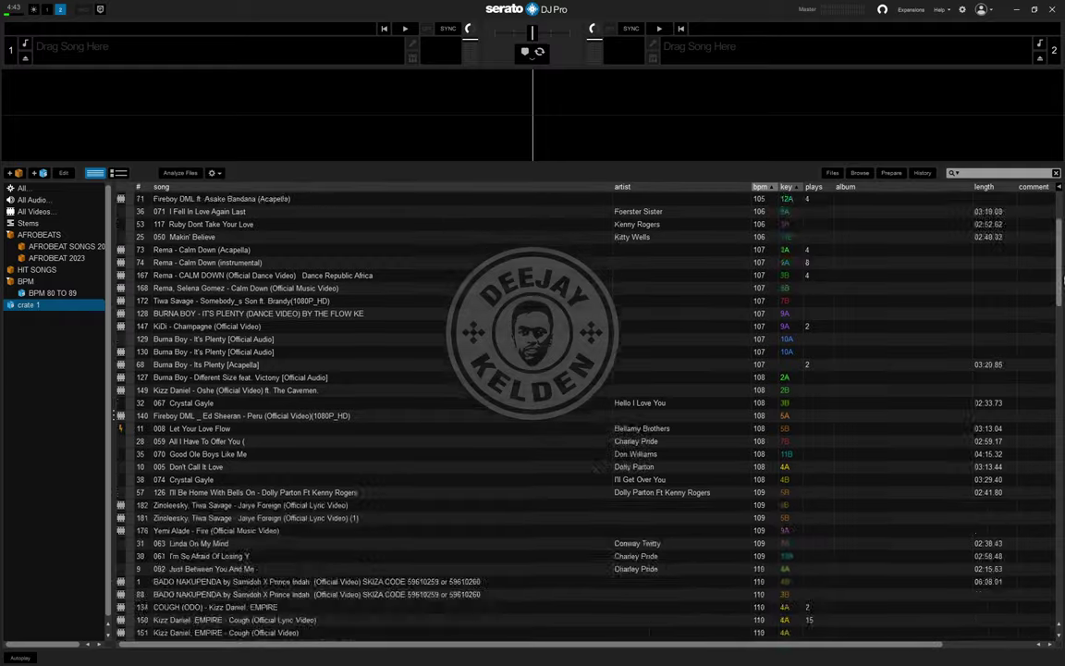
pyautogui.scroll(7, 1063, 209)
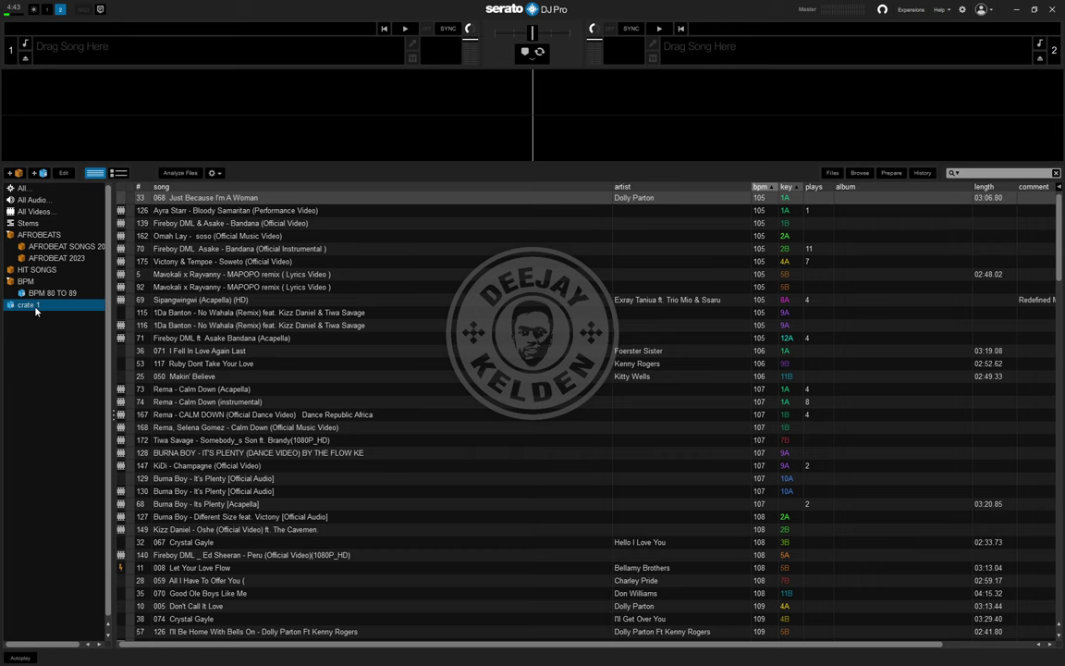
# Step: Delete crate 1 and start a smart crate with a first bpm rule of at least 100
pyautogui.hotkey('ctrl', 'Delete')
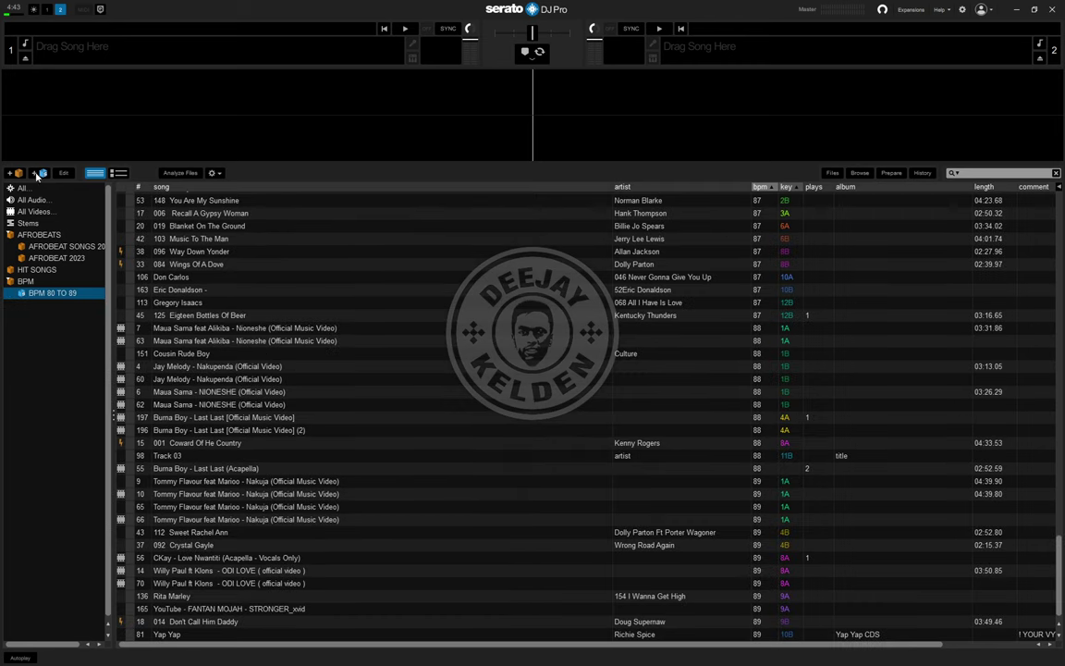
pyautogui.press('Home')
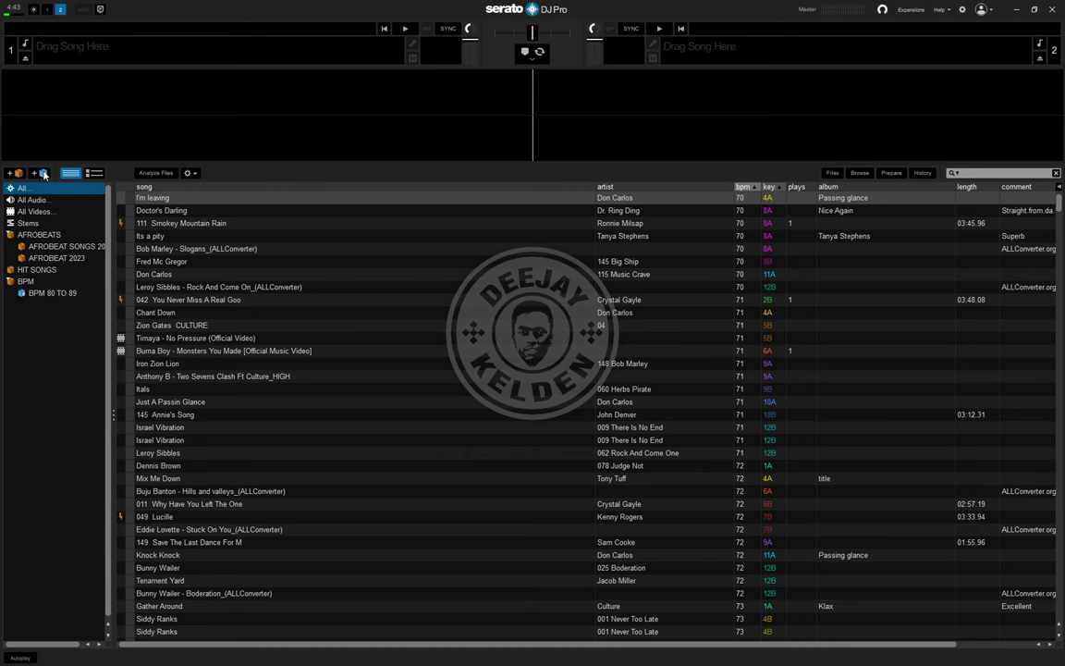
pyautogui.click(43, 174)
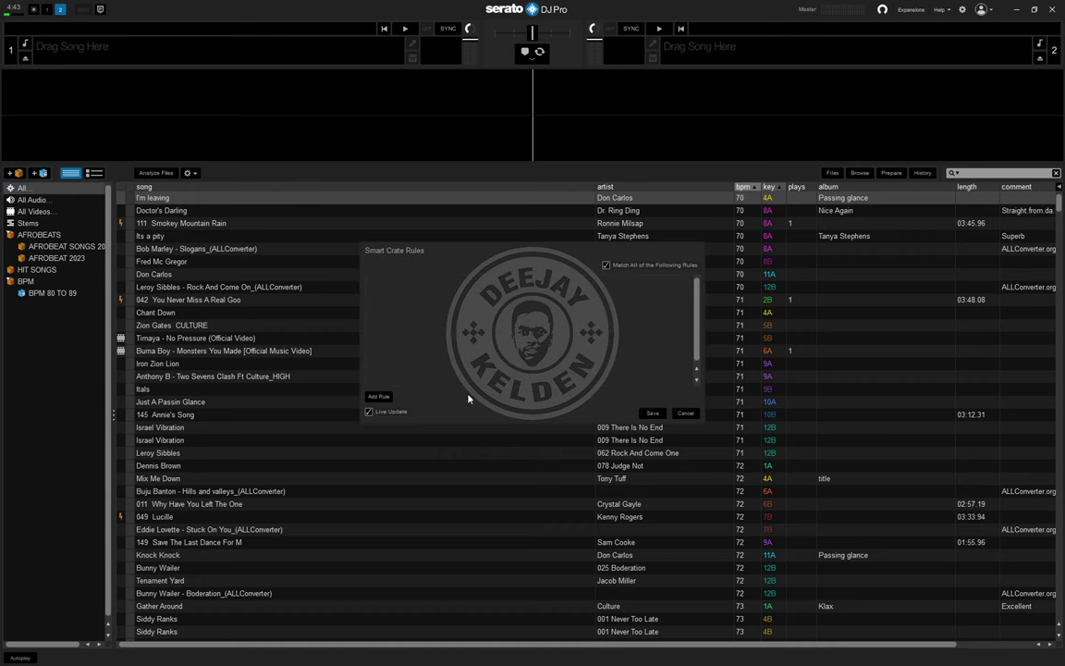
pyautogui.click(380, 398)
pyautogui.click(385, 283)
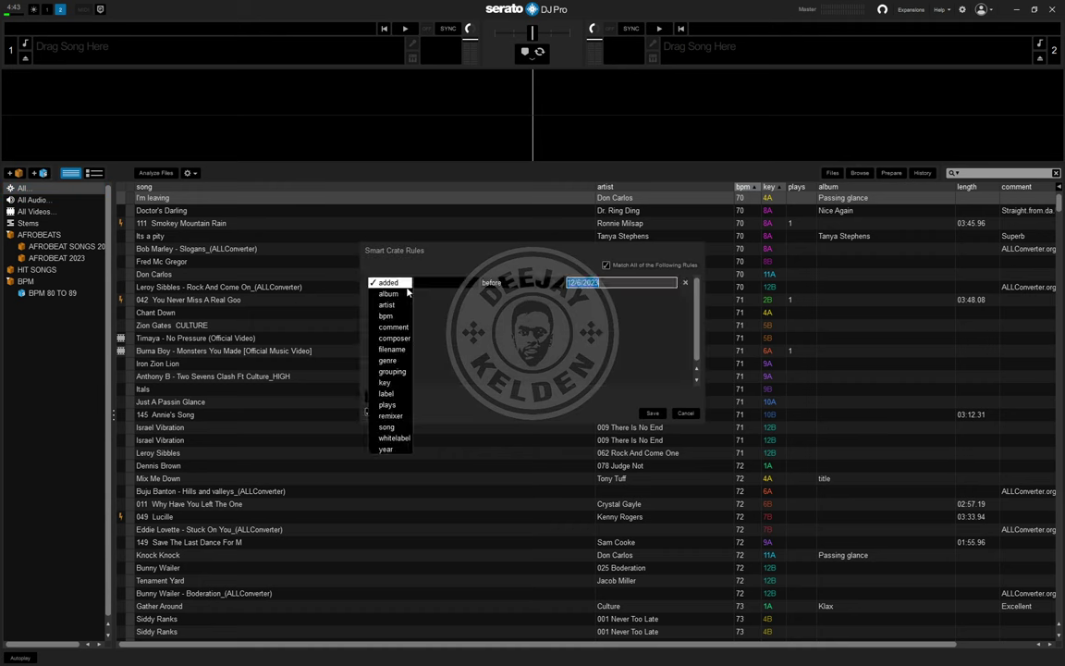
pyautogui.click(387, 316)
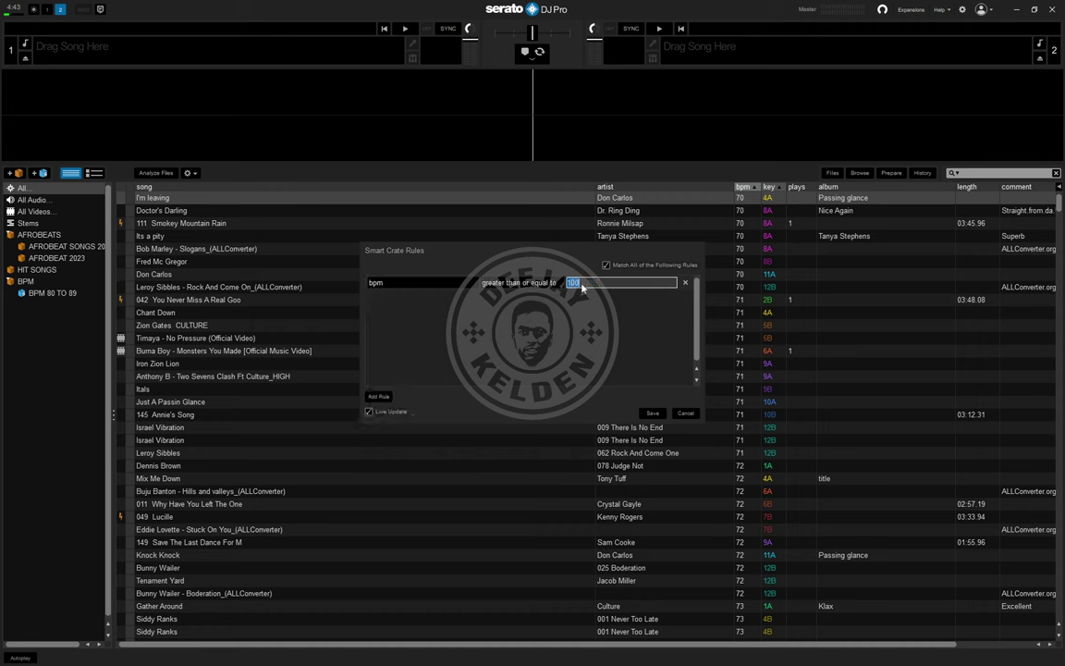
pyautogui.press('BackSpace')
# Step: Add a second bpm rule, less than or equal to 105
pyautogui.click(379, 396)
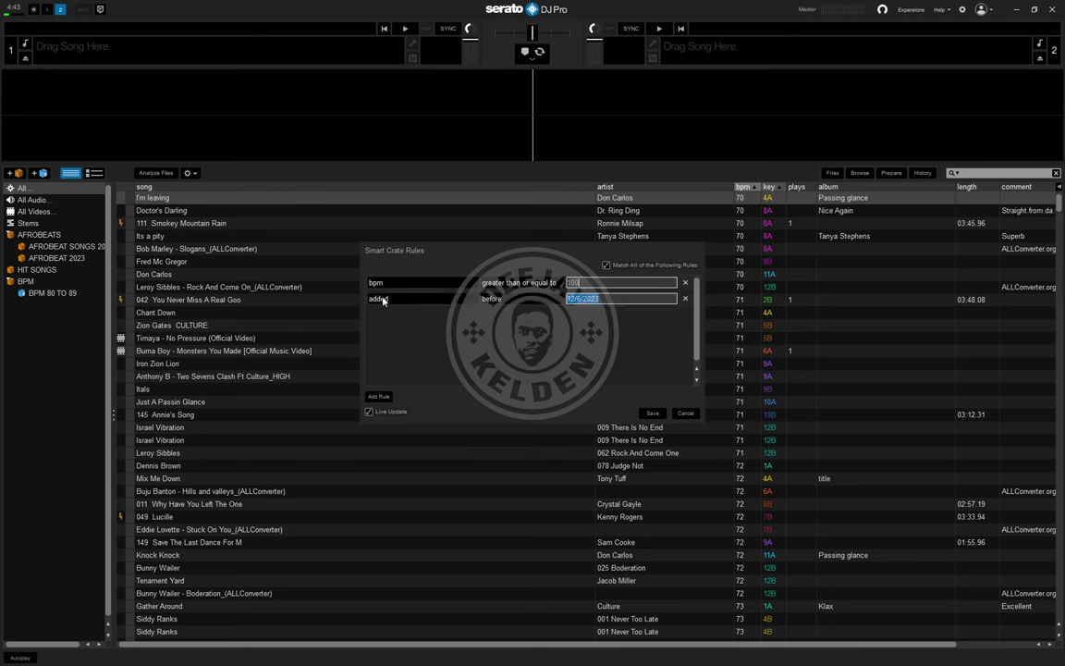
pyautogui.click(389, 299)
pyautogui.click(386, 332)
pyautogui.click(514, 299)
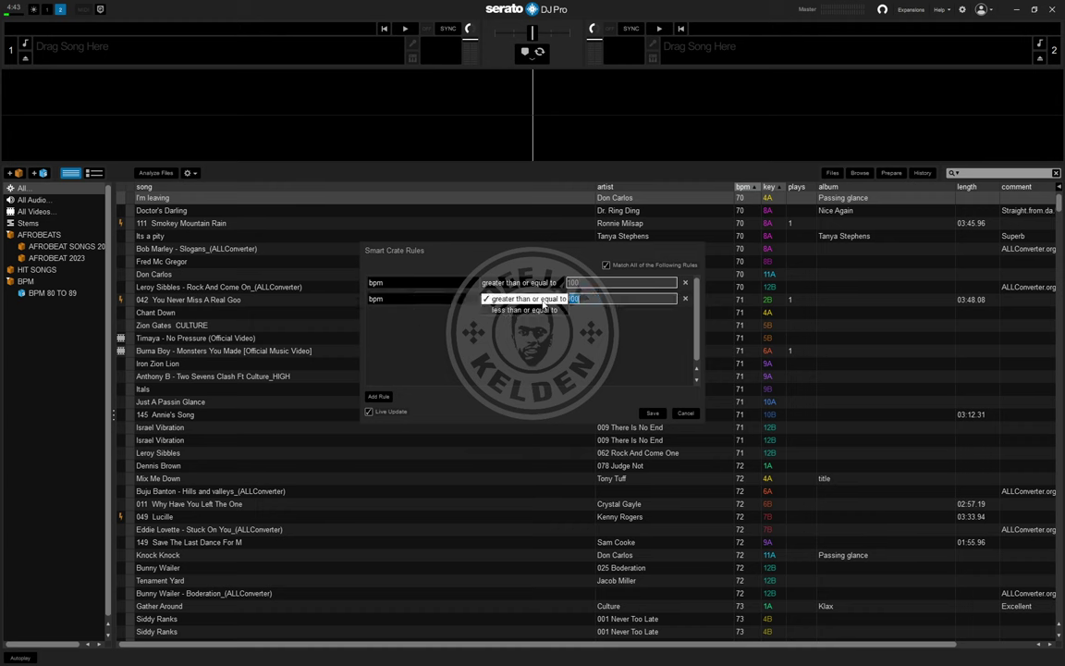
pyautogui.click(524, 309)
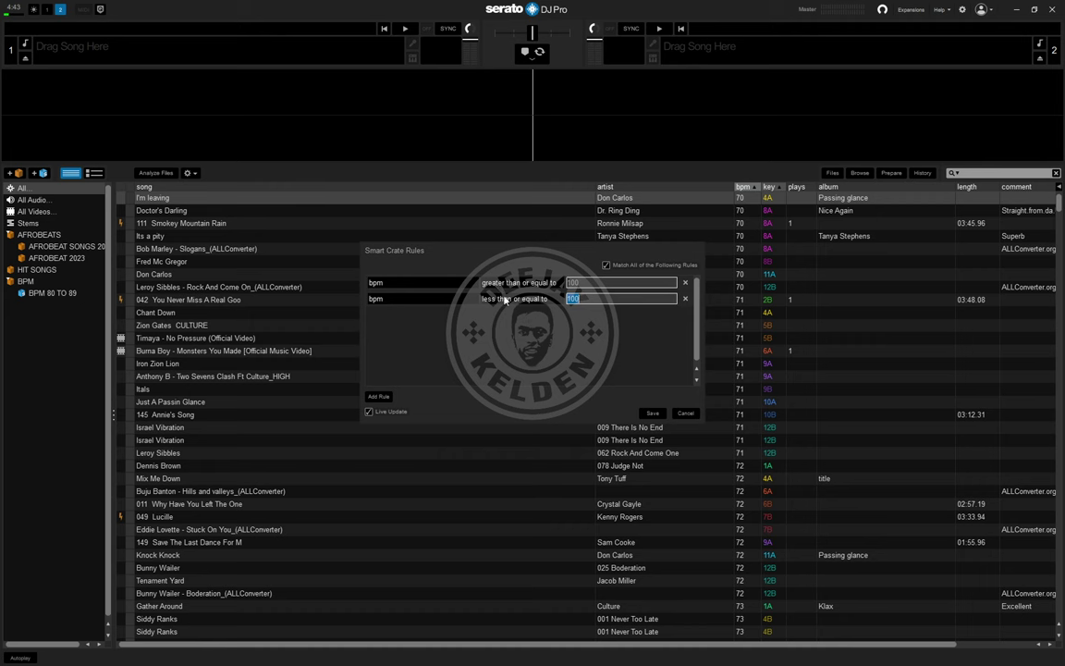
pyautogui.press('BackSpace')
pyautogui.write('105')
# Step: Save the 100–105 BPM smart crate and view its tracks in crate 1
pyautogui.click(653, 412)
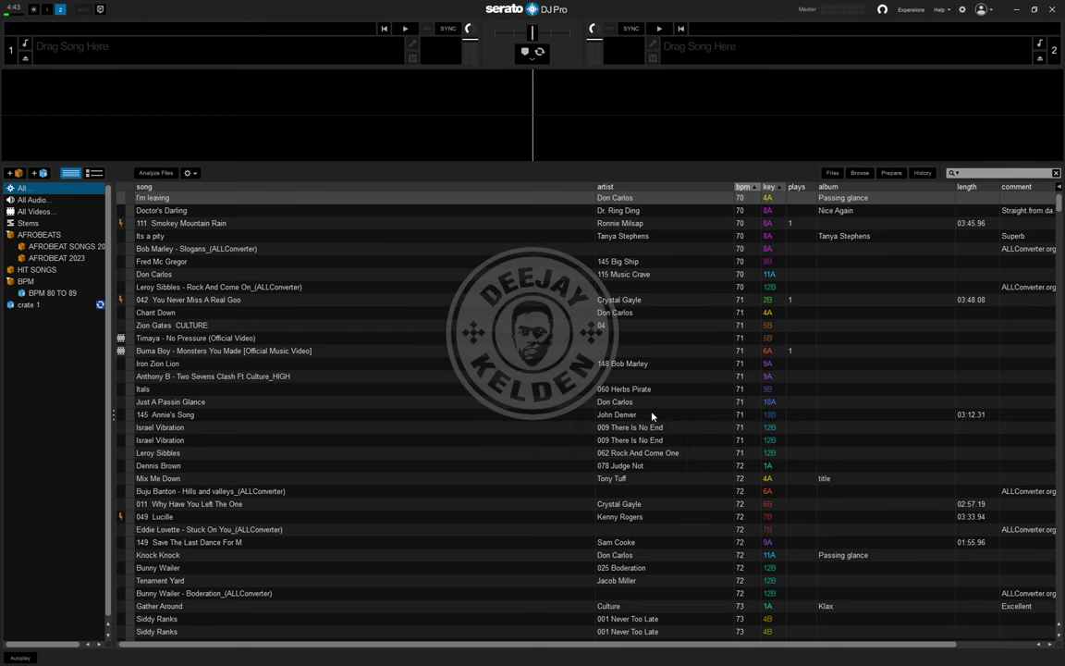
pyautogui.click(35, 304)
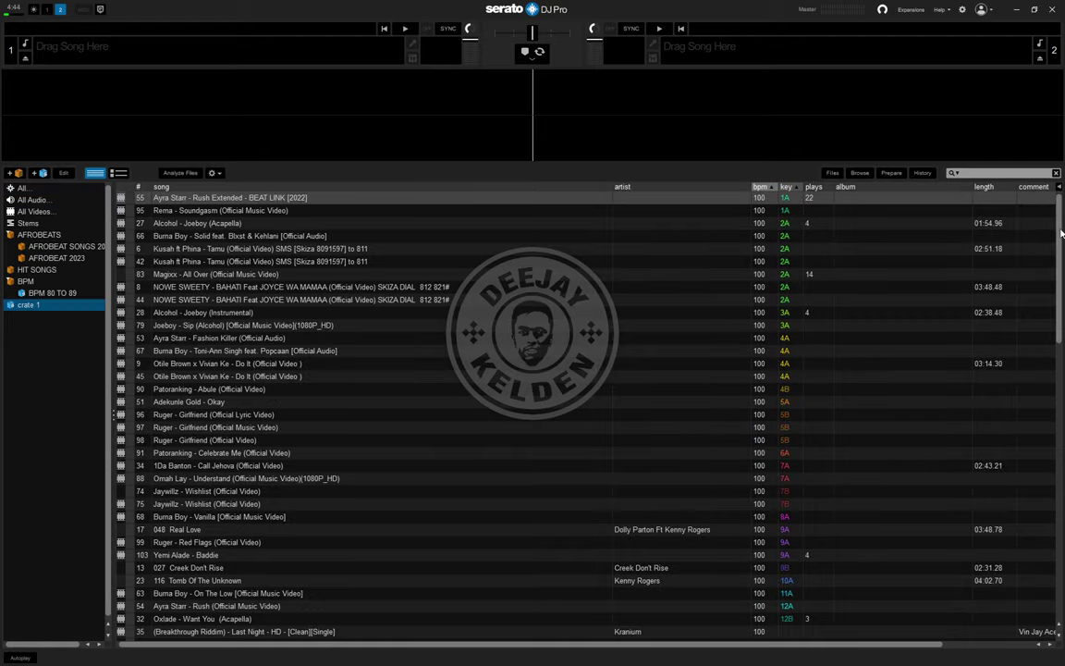
pyautogui.moveTo(1062, 233); pyautogui.dragTo(936, 507)
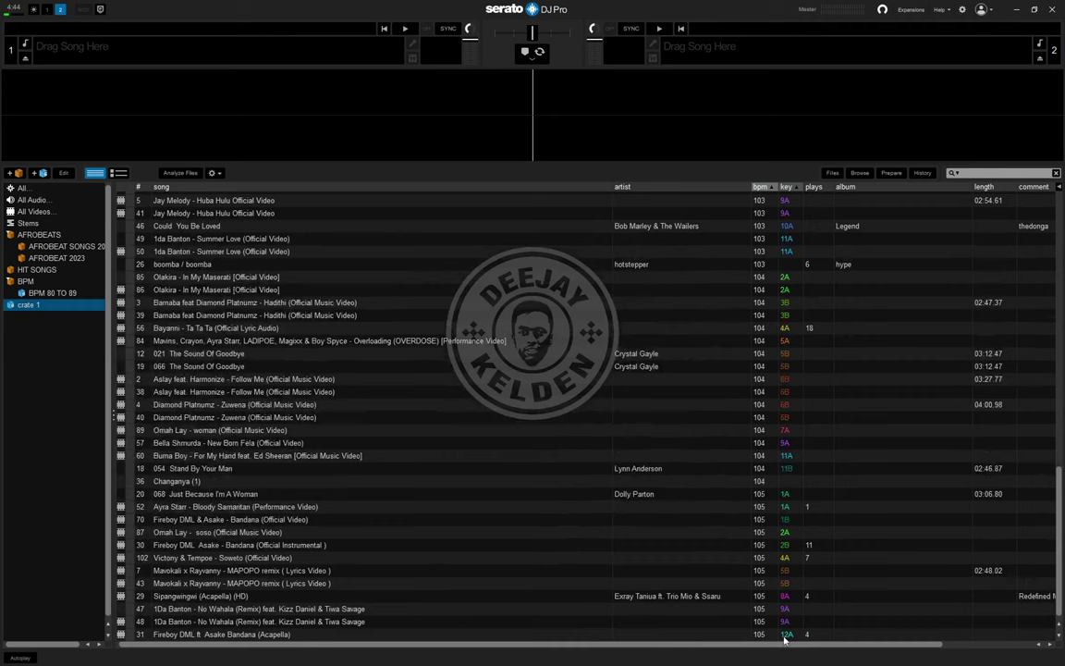
# Step: Rename crate 1 to '100 TO 105' and reselect it
pyautogui.doubleClick(44, 306)
pyautogui.write('100 TO 105')
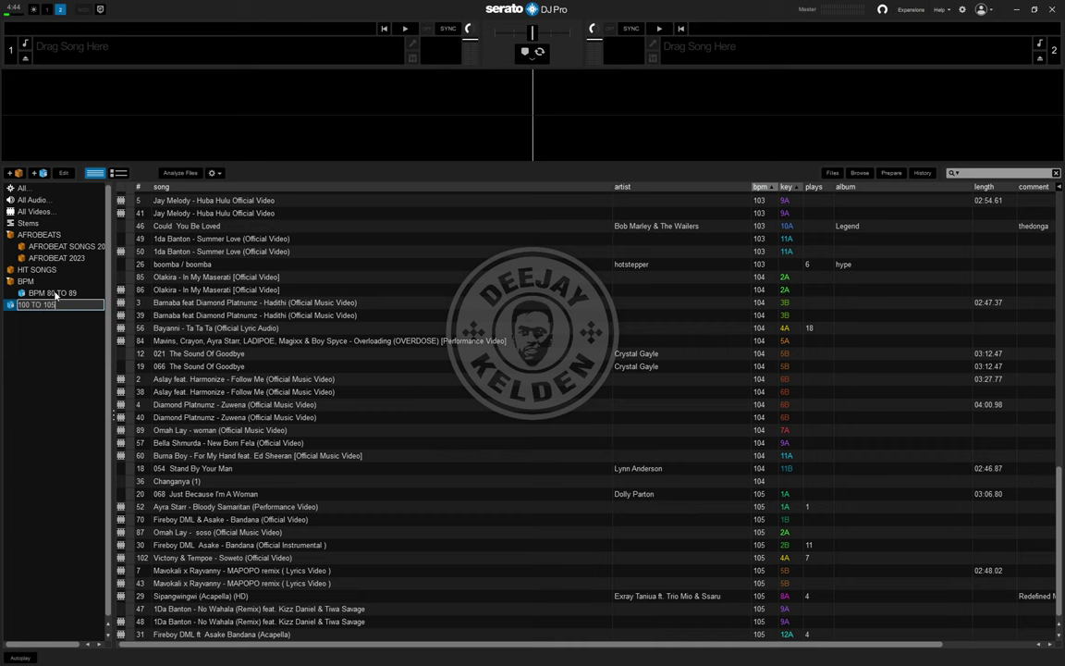
pyautogui.click(40, 279)
pyautogui.click(41, 306)
# Step: Drag the '100 TO 105' crate onto the BPM crate in the sidebar
pyautogui.moveTo(41, 309); pyautogui.dragTo(29, 281)
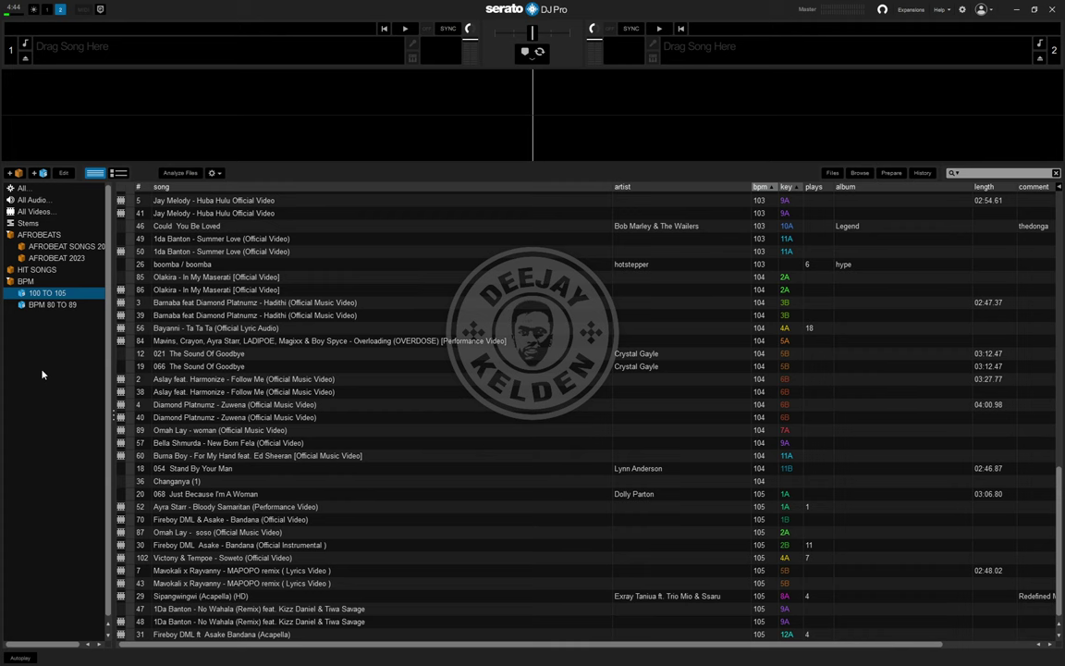
# Step: Create a top-level crate named KEY and return to the full library
pyautogui.click(17, 174)
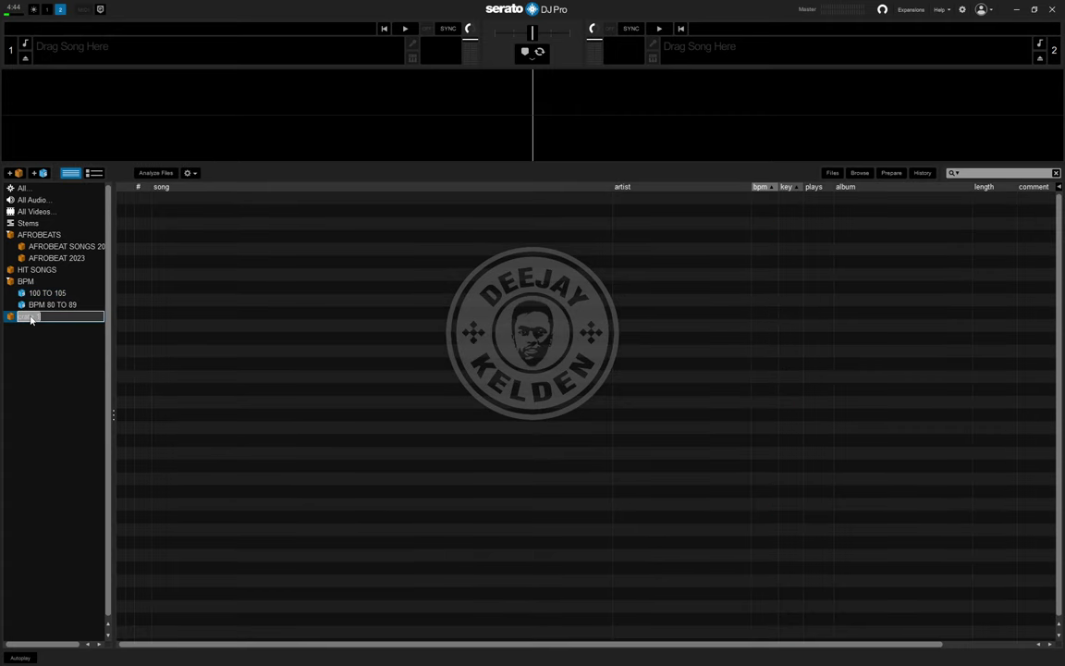
pyautogui.write('KEY')
pyautogui.click(37, 304)
pyautogui.click(27, 188)
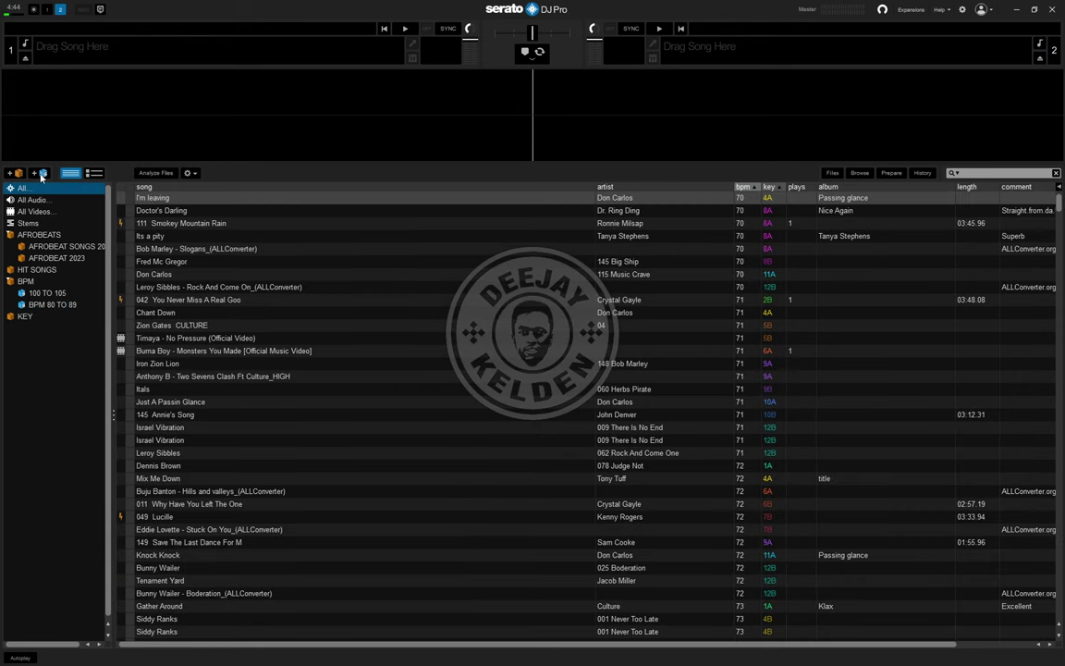
# Step: Save a new smart crate with a key rule matching 6A
pyautogui.click(41, 173)
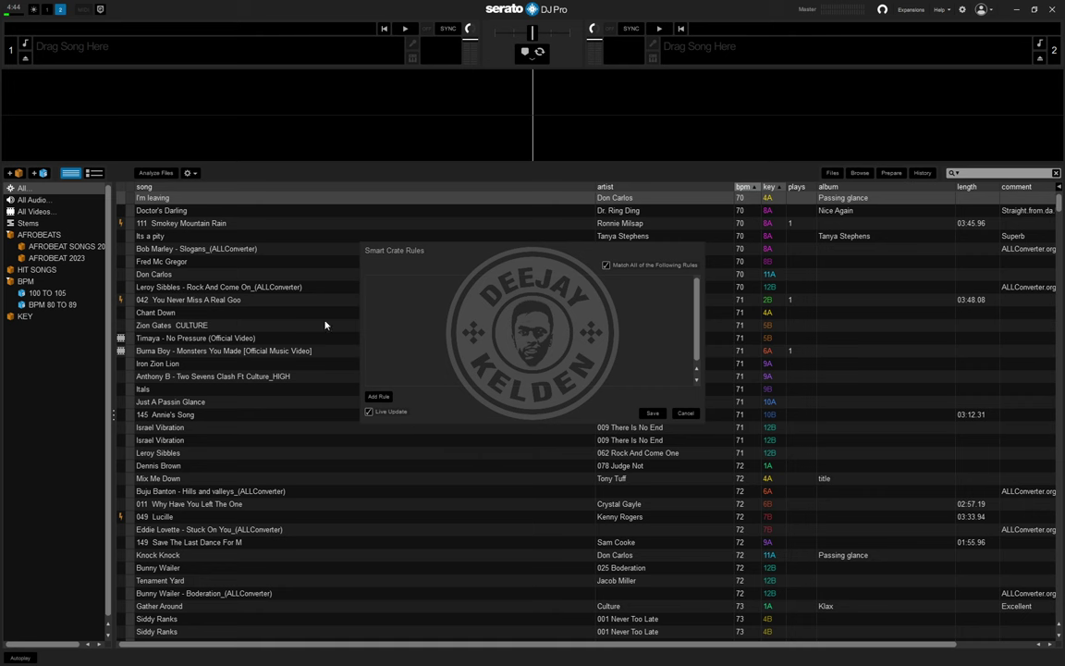
pyautogui.click(385, 399)
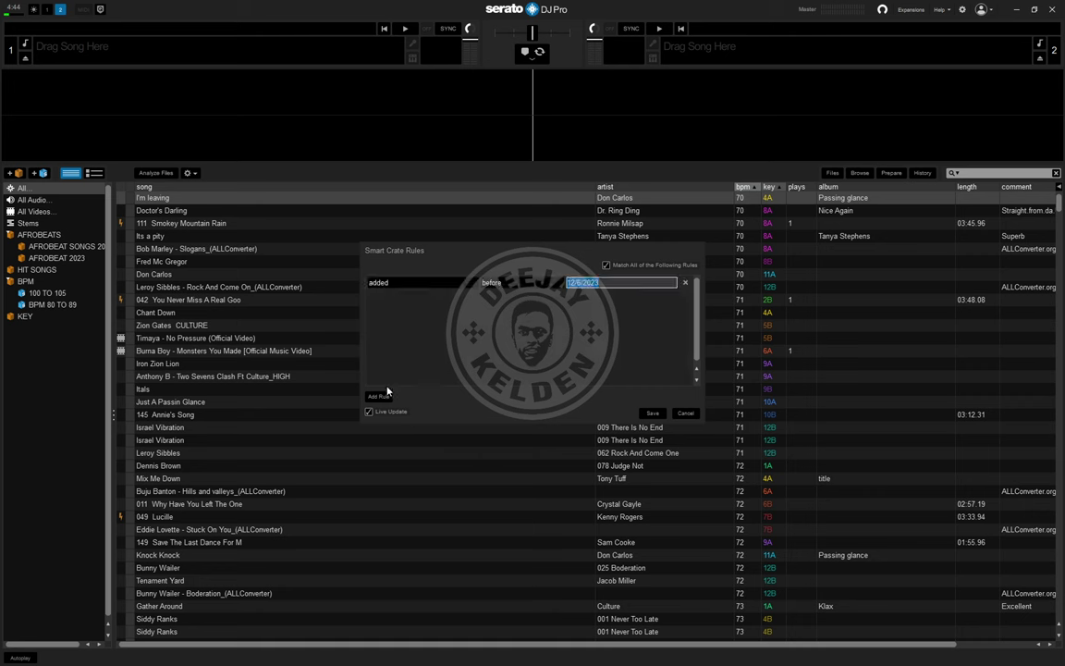
pyautogui.click(400, 289)
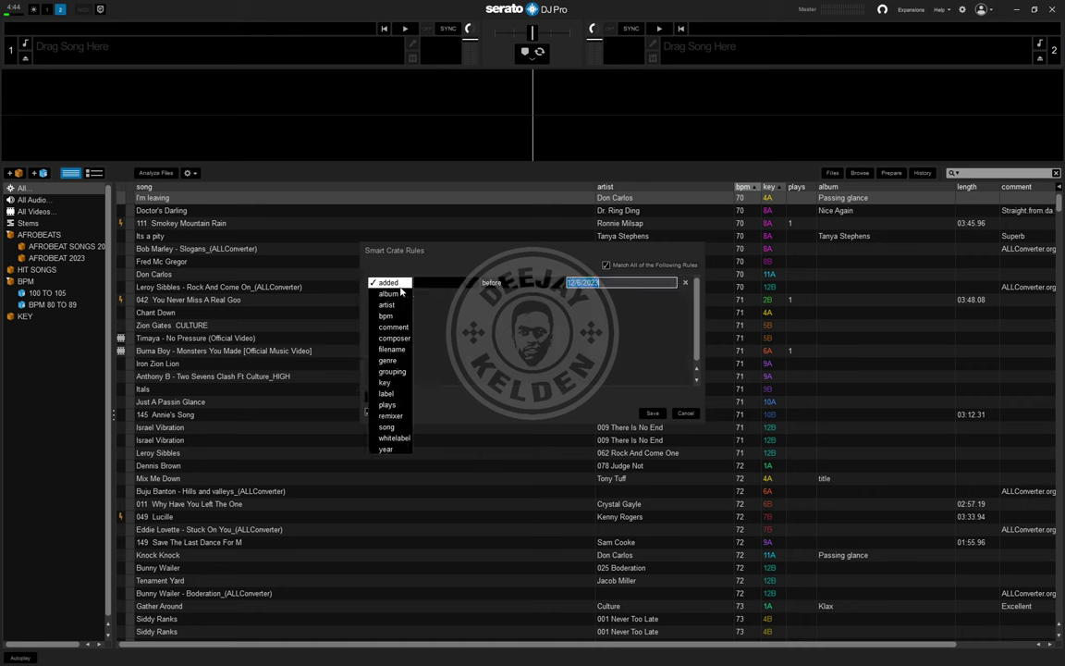
pyautogui.click(396, 385)
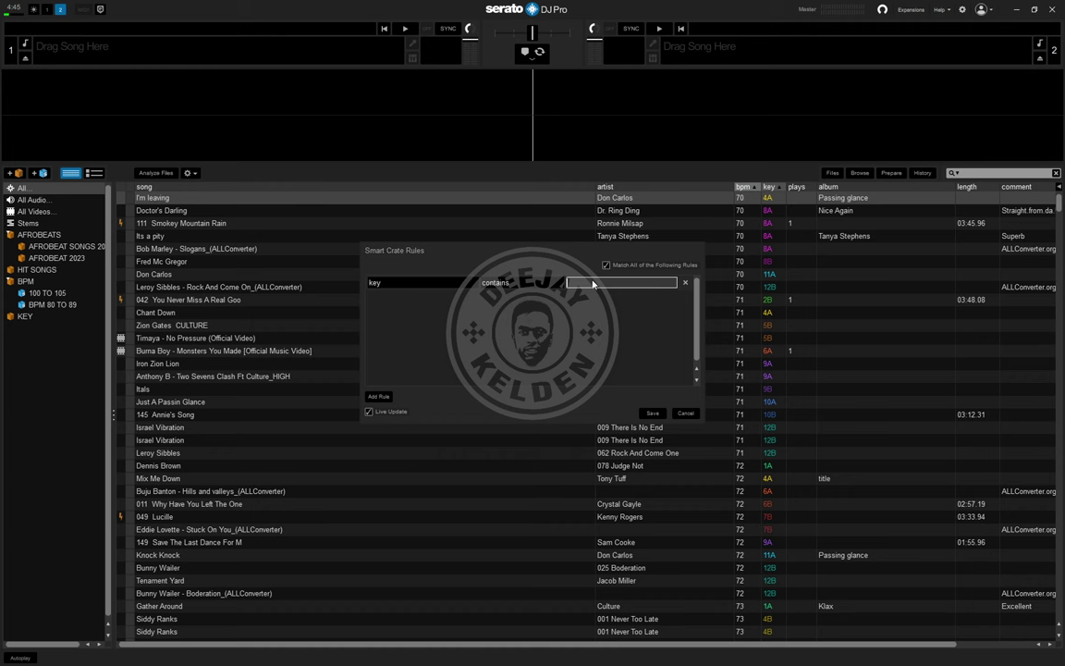
pyautogui.click(593, 284)
pyautogui.write('6A')
pyautogui.click(653, 413)
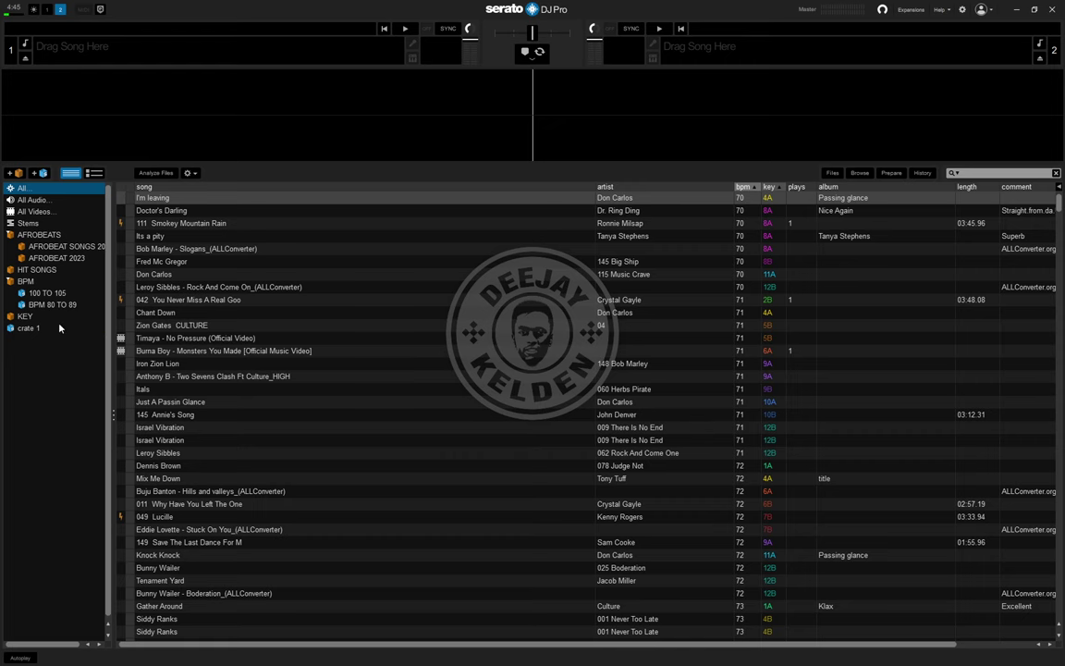
# Step: Rename crate 1 to 4A and drag it into the KEY crate
pyautogui.click(33, 329)
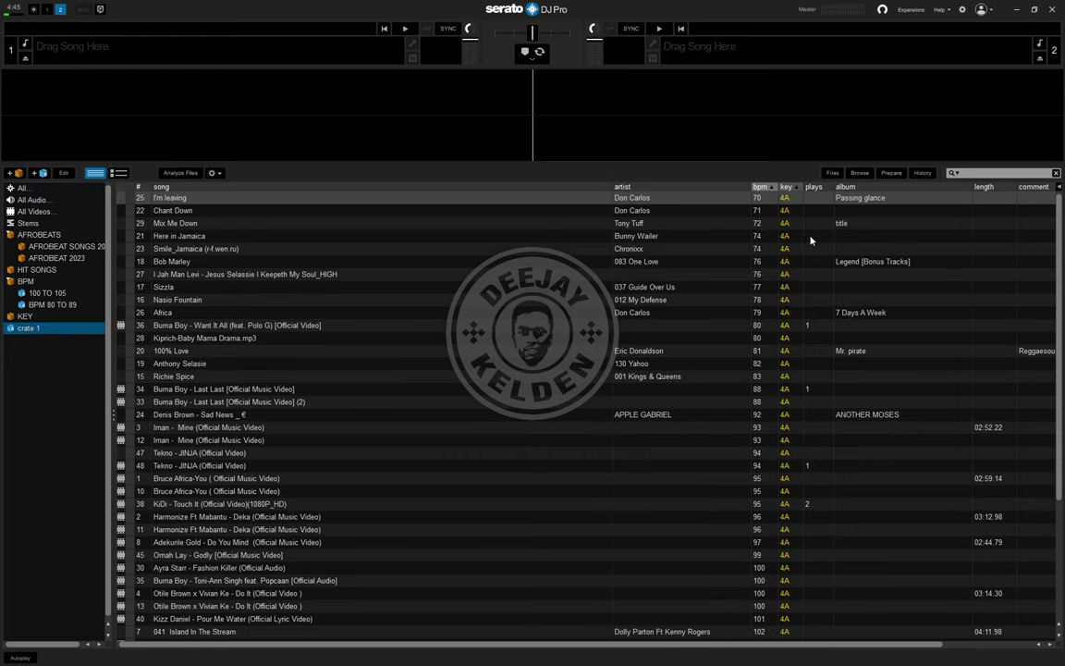
pyautogui.scroll(-3, 694, 208)
pyautogui.scroll(-2, 771, 258)
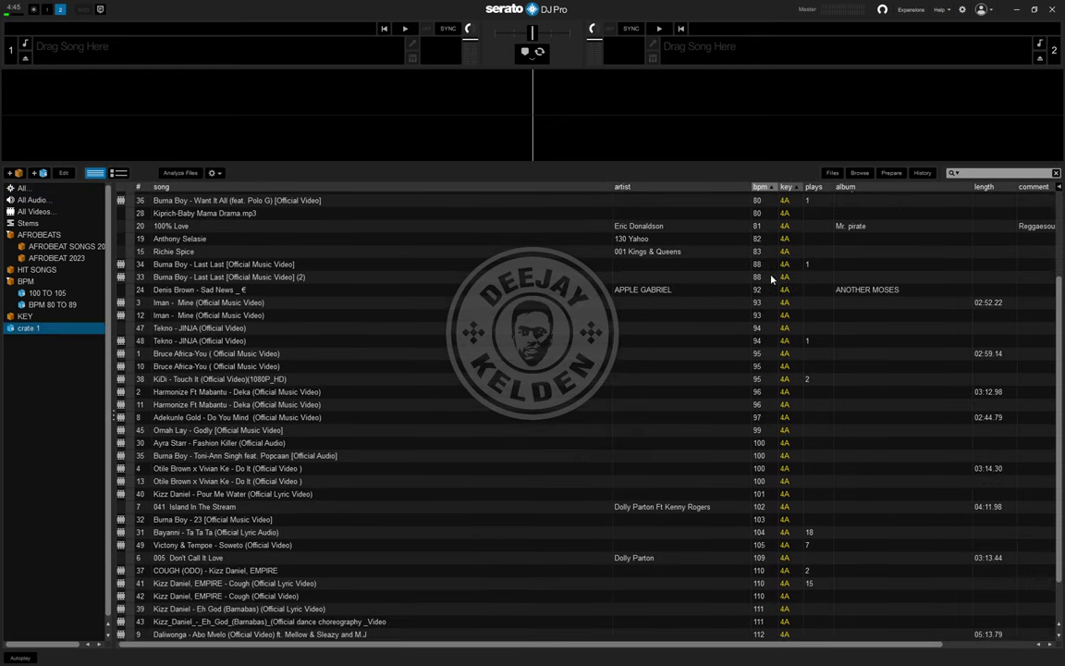
pyautogui.scroll(-2, 771, 278)
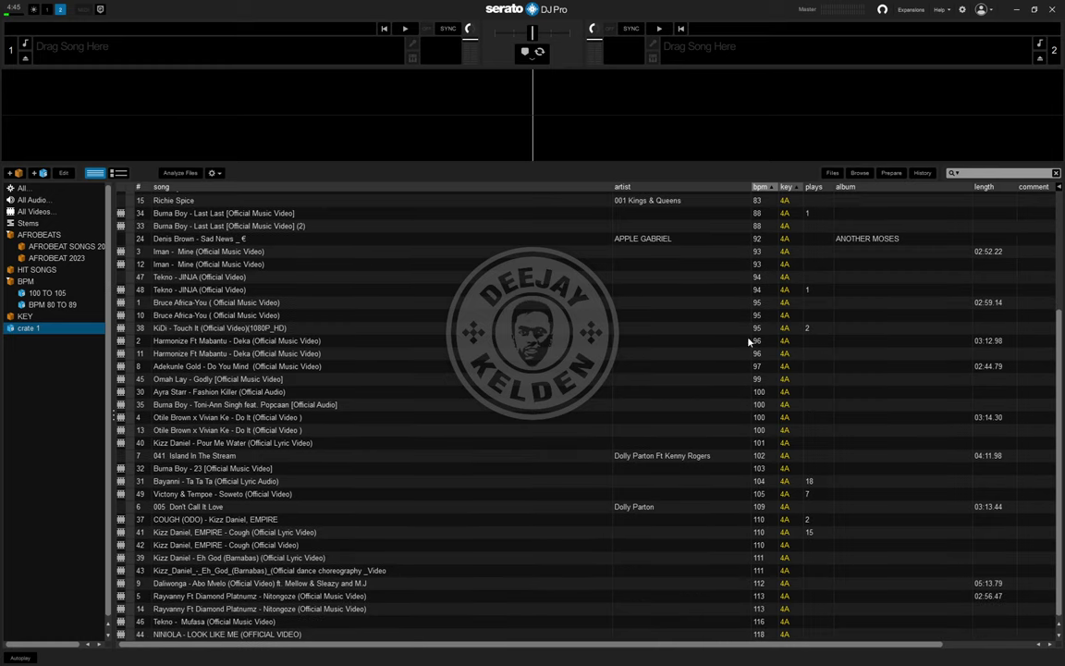
pyautogui.scroll(2, 709, 308)
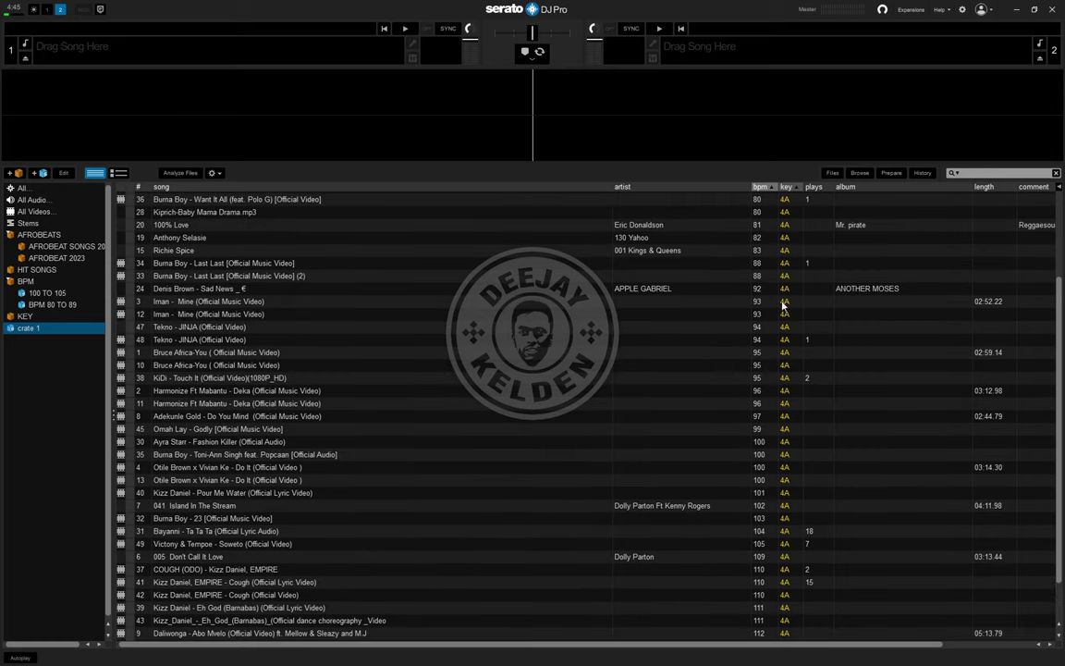
pyautogui.scroll(4, 784, 306)
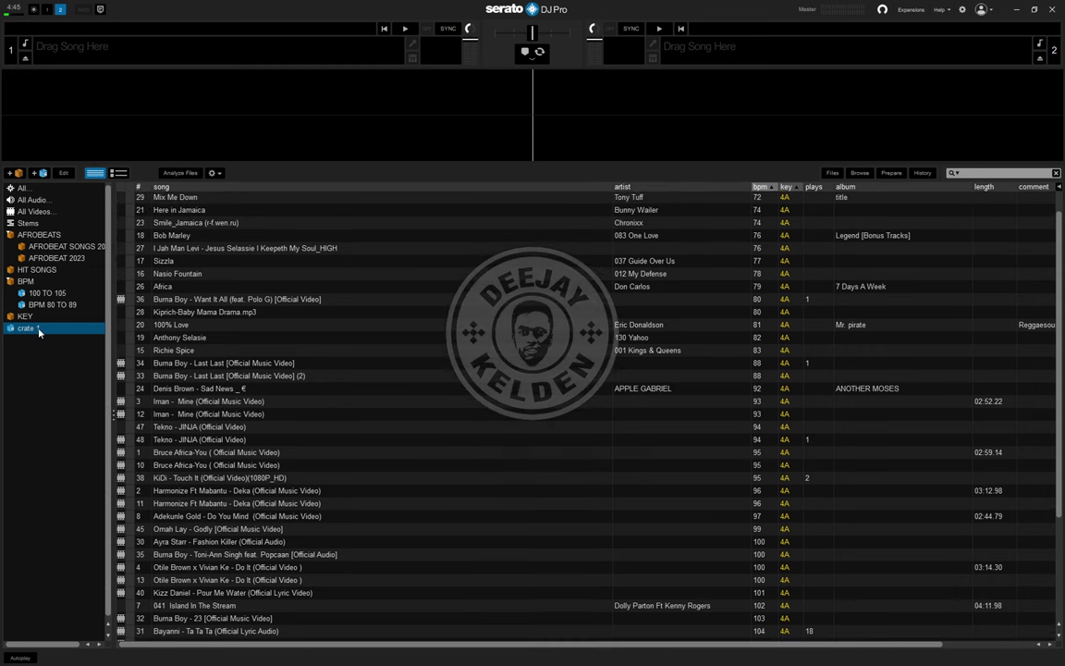
pyautogui.doubleClick(39, 329)
pyautogui.click(5, 320)
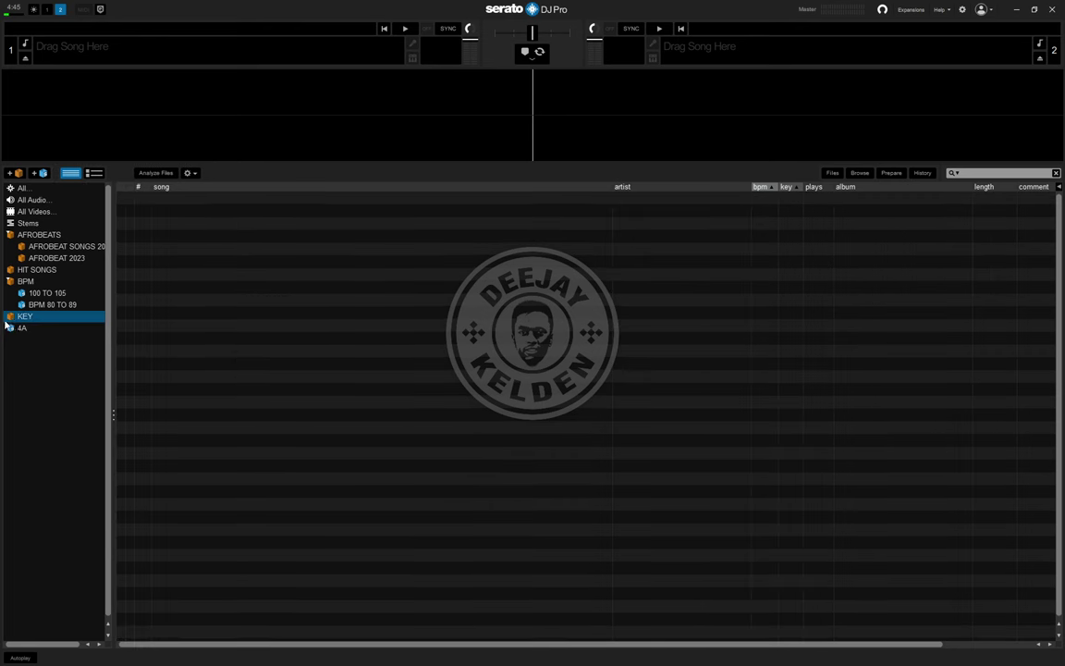
pyautogui.moveTo(7, 327); pyautogui.dragTo(29, 318)
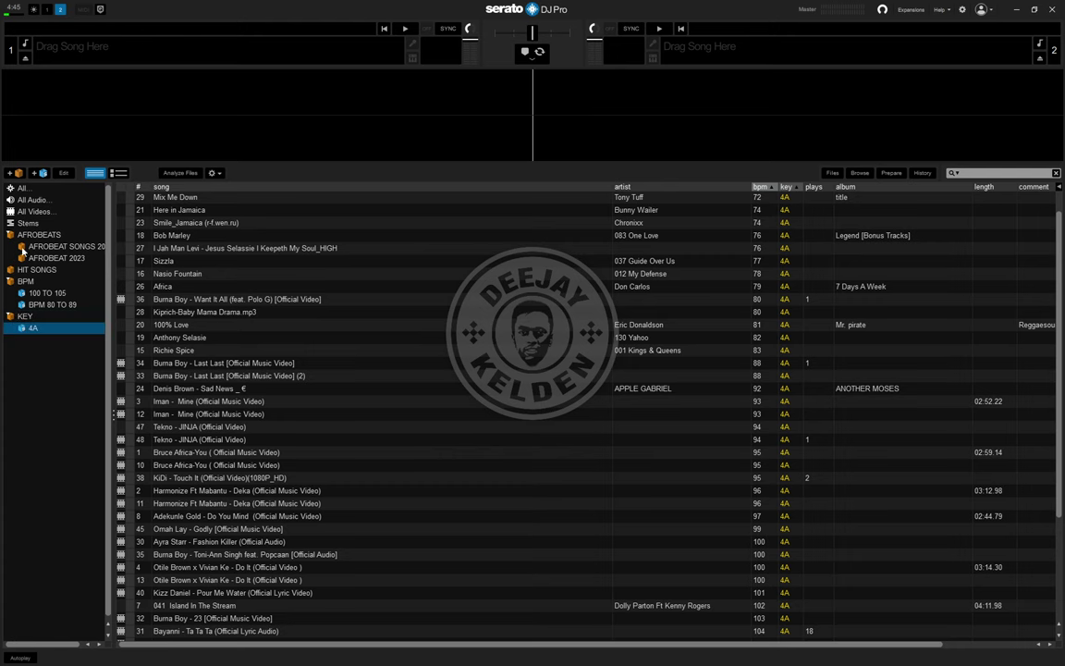
# Step: Save a new smart crate with a key rule containing 7B
pyautogui.click(34, 184)
pyautogui.click(41, 173)
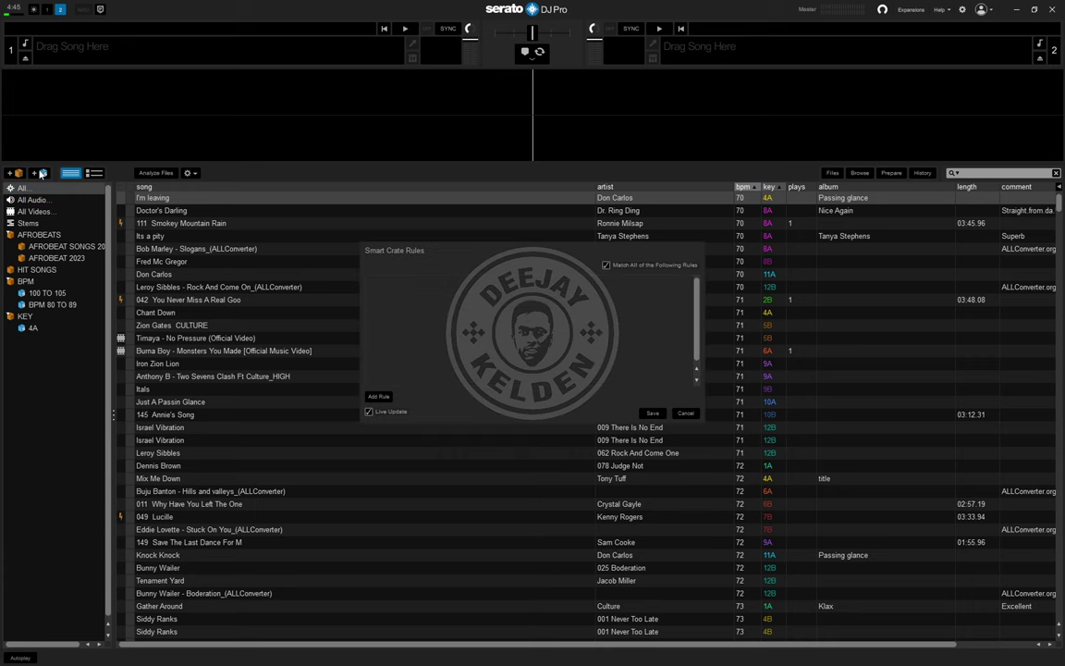
pyautogui.click(377, 396)
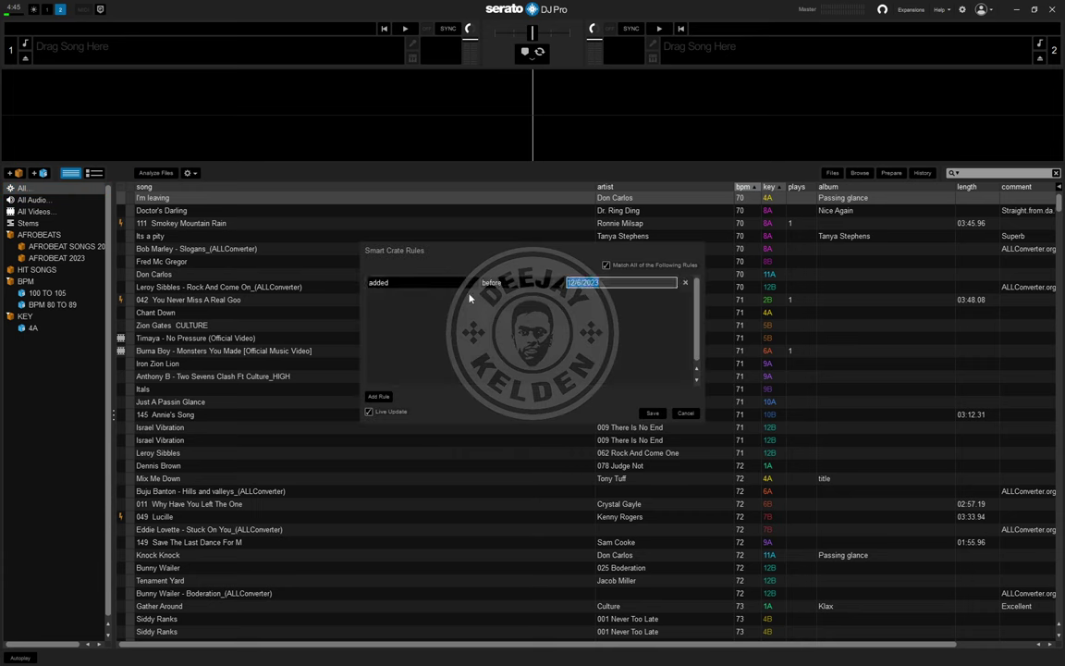
pyautogui.click(388, 282)
pyautogui.click(393, 382)
pyautogui.write('7B')
pyautogui.click(651, 412)
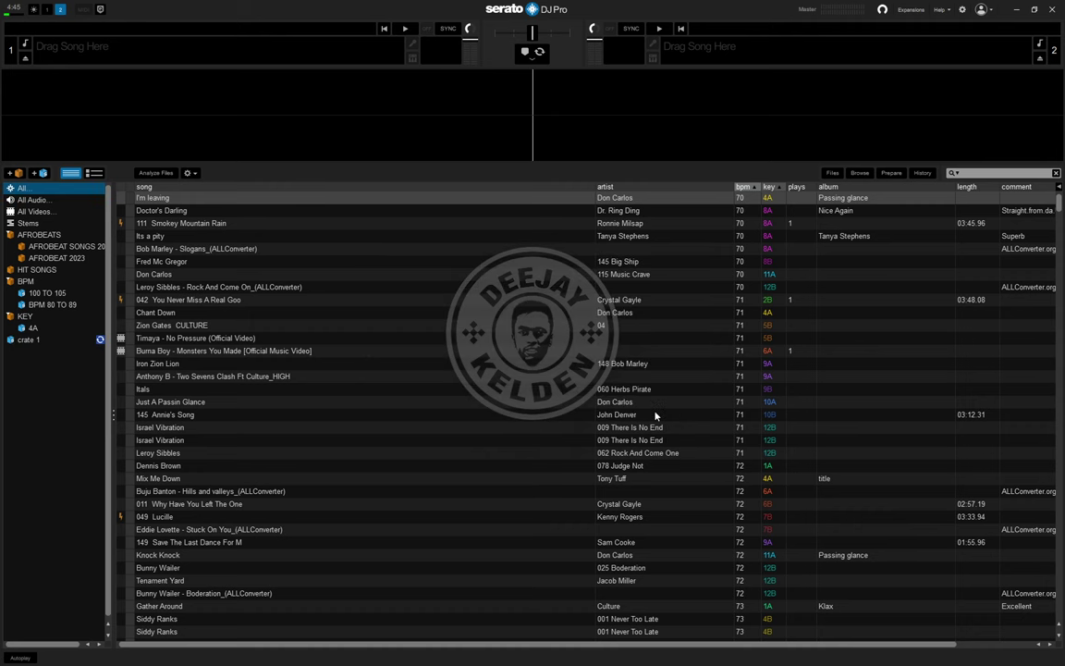
# Step: Rename the new crate 1 to 7B and view its tracks
pyautogui.click(28, 340)
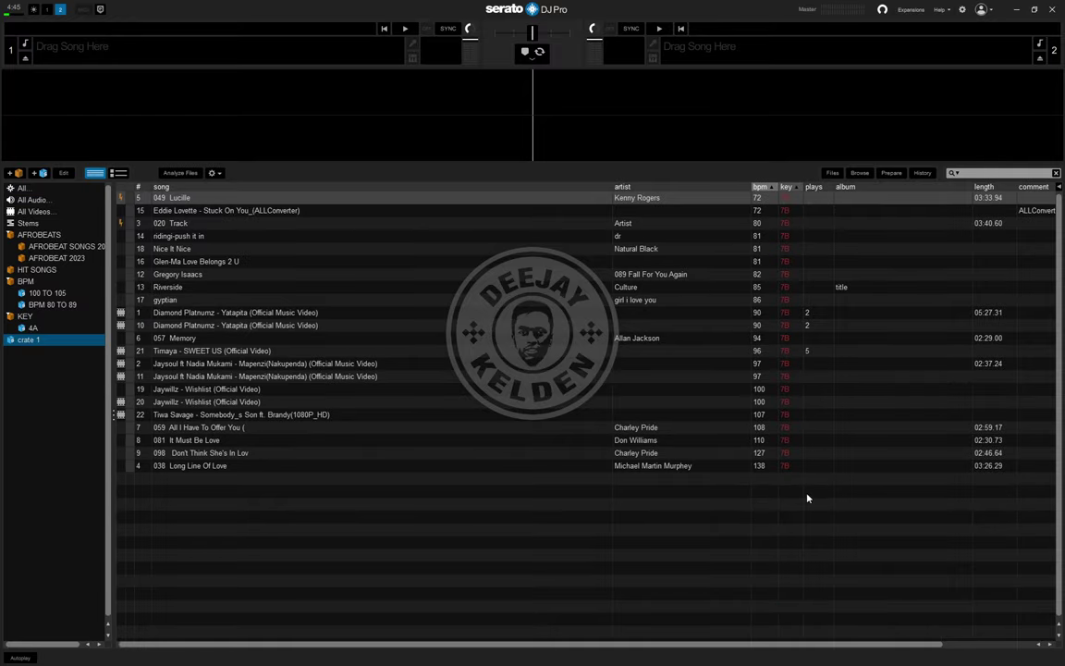
pyautogui.doubleClick(53, 339)
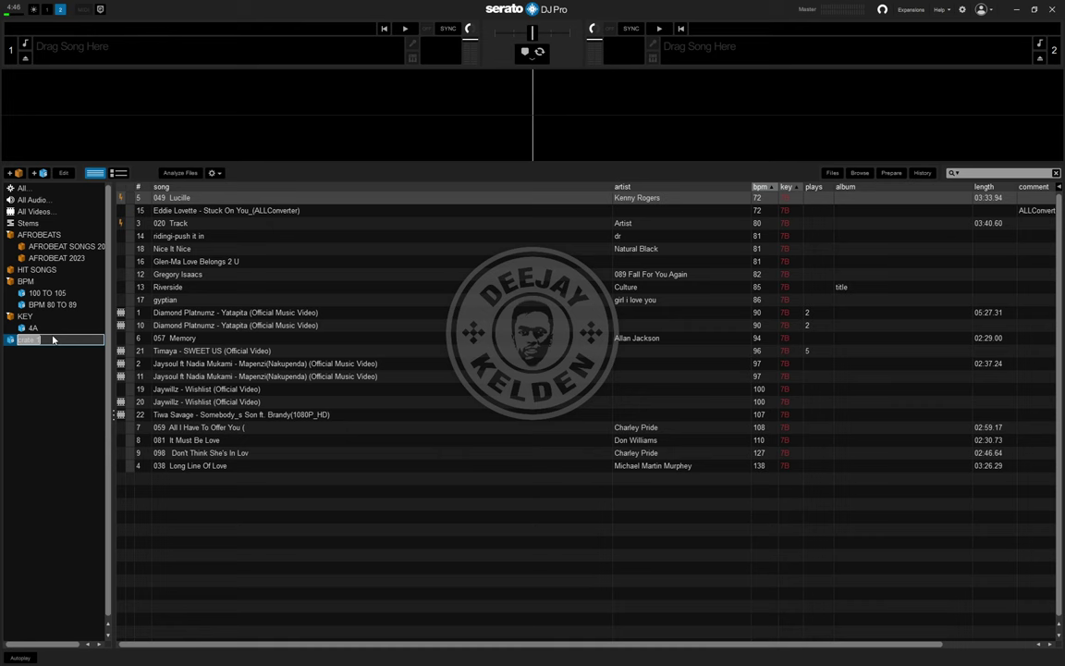
pyautogui.write('7B')
pyautogui.click(28, 326)
pyautogui.click(22, 340)
# Step: Drag the 7B crate onto KEY so it nests beside 4A
pyautogui.moveTo(22, 340)
pyautogui.mouseDown()
pyautogui.moveTo(31, 301)
pyautogui.moveTo(26, 316)
pyautogui.mouseUp()
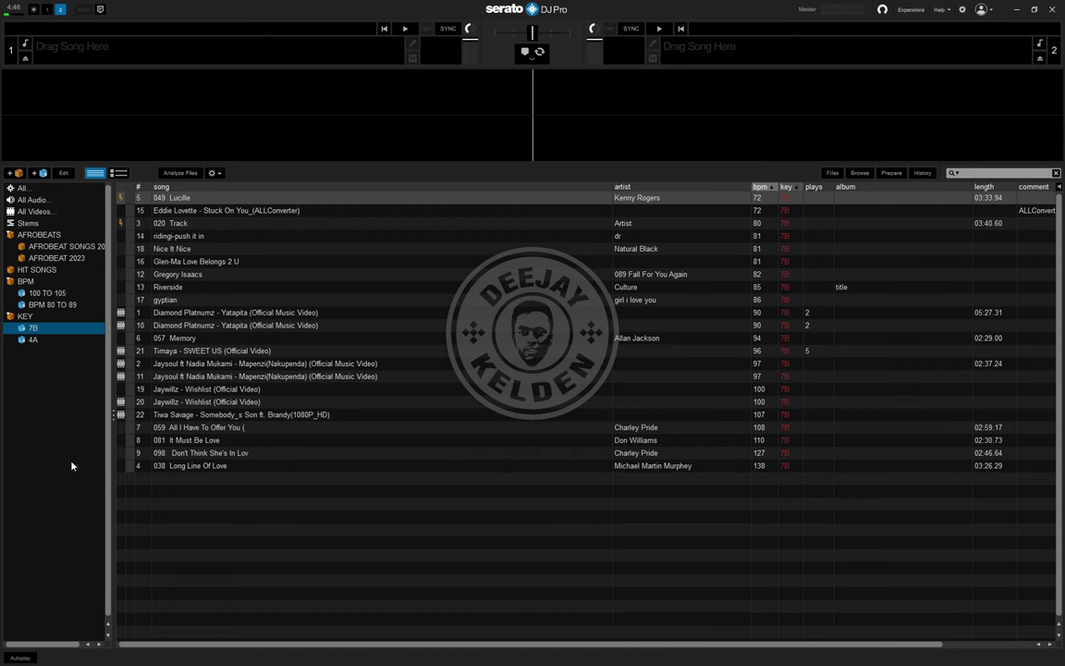
# Step: Look at the Library + Display settings in Setup, then close it
pyautogui.click(964, 11)
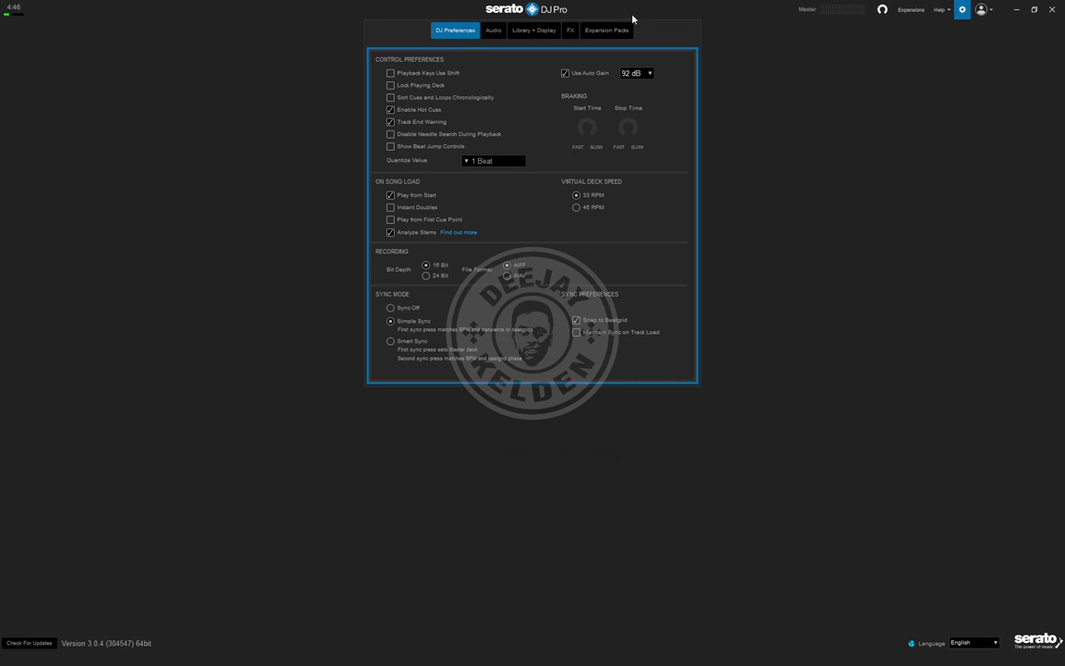
pyautogui.click(516, 33)
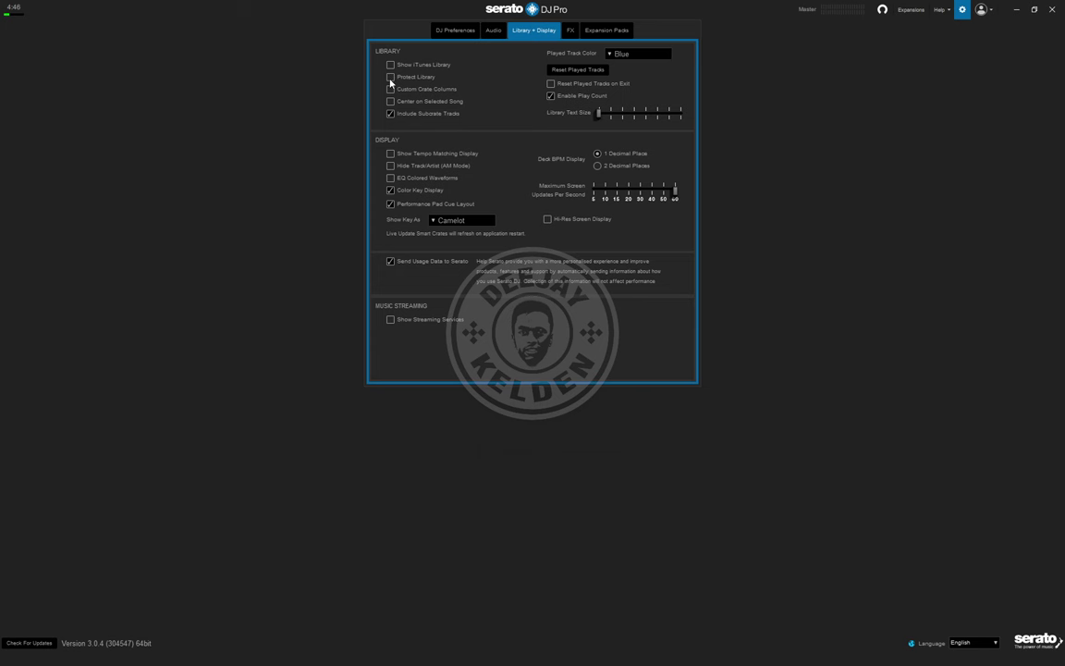
pyautogui.click(962, 9)
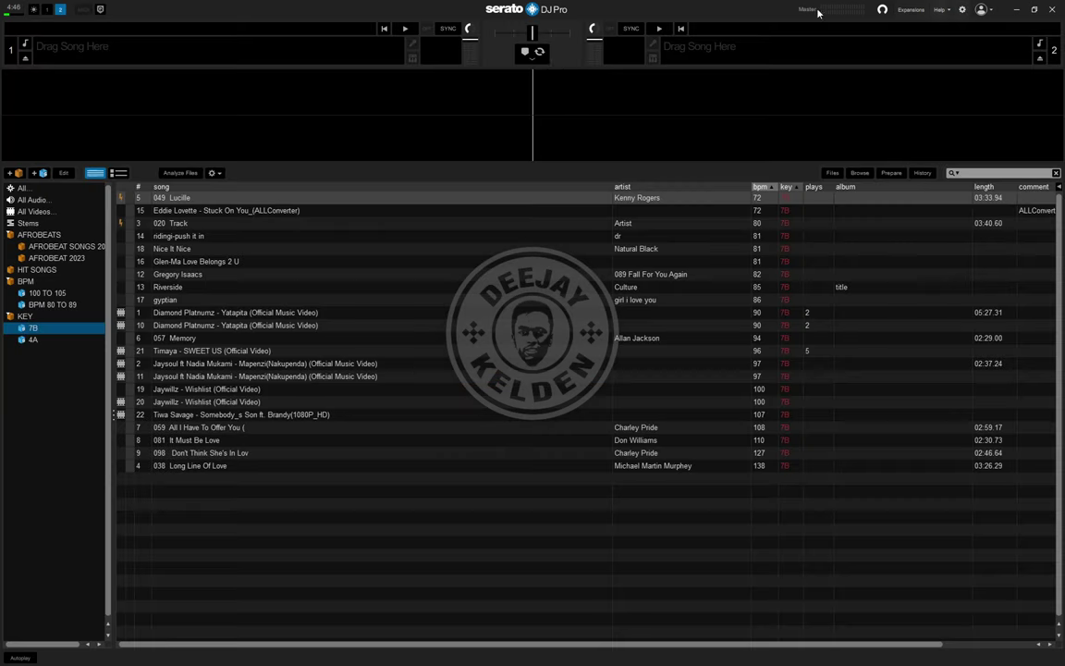
# Step: Browse the 4A, 7B and KEY crates' songs, ending on 4A
pyautogui.click(31, 339)
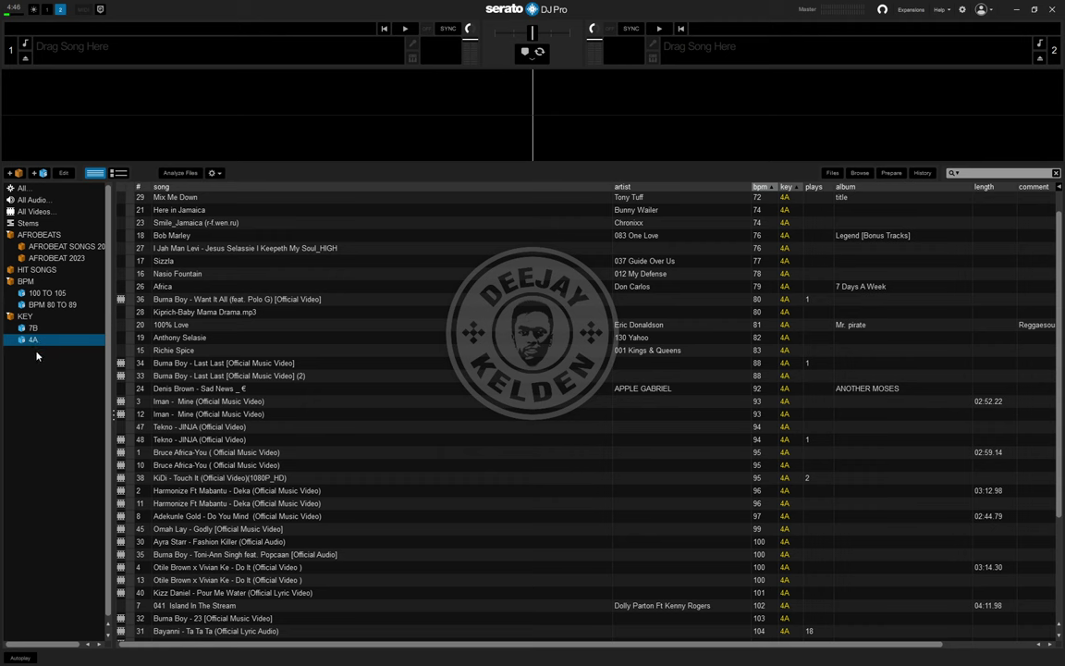
pyautogui.click(35, 327)
pyautogui.click(37, 341)
pyautogui.click(26, 316)
pyautogui.click(30, 340)
# Step: Turn off Protect Library in the settings and return to the library
pyautogui.click(961, 9)
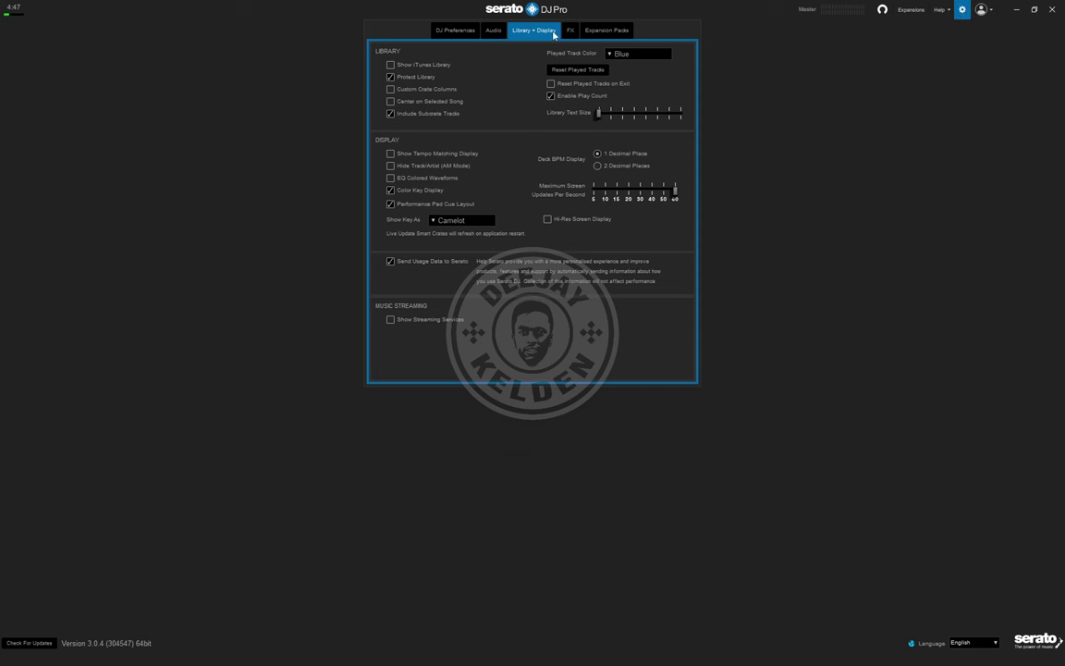
pyautogui.click(393, 79)
pyautogui.click(961, 9)
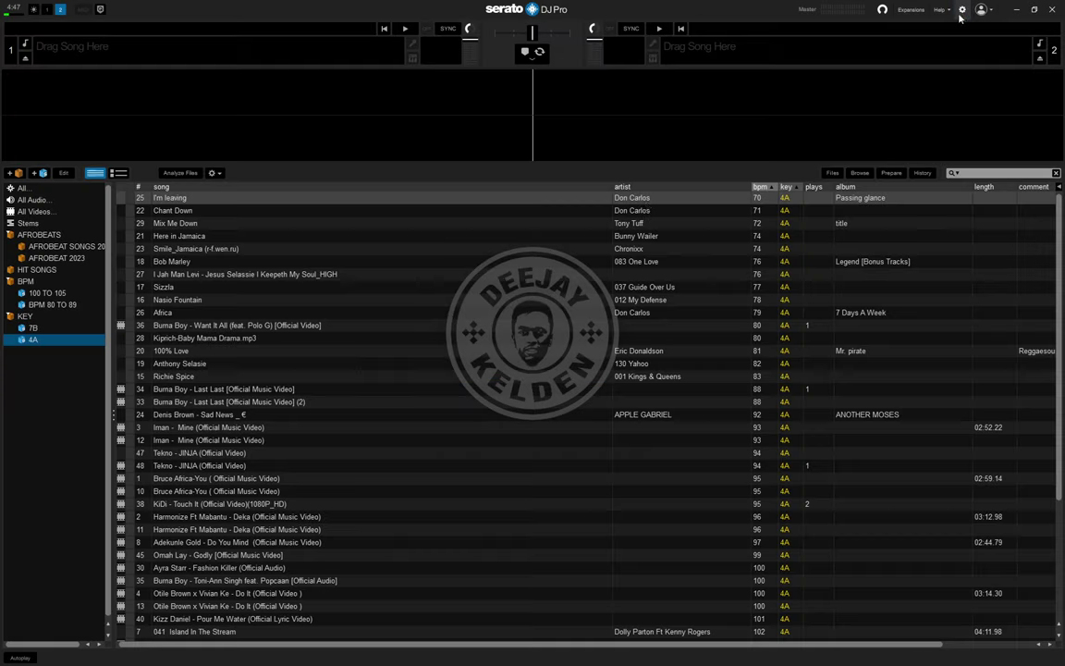
# Step: Delete the 4A and 7B crates, then reselect the now-empty KEY crate
pyautogui.click(32, 328)
pyautogui.click(40, 342)
pyautogui.press('Delete')
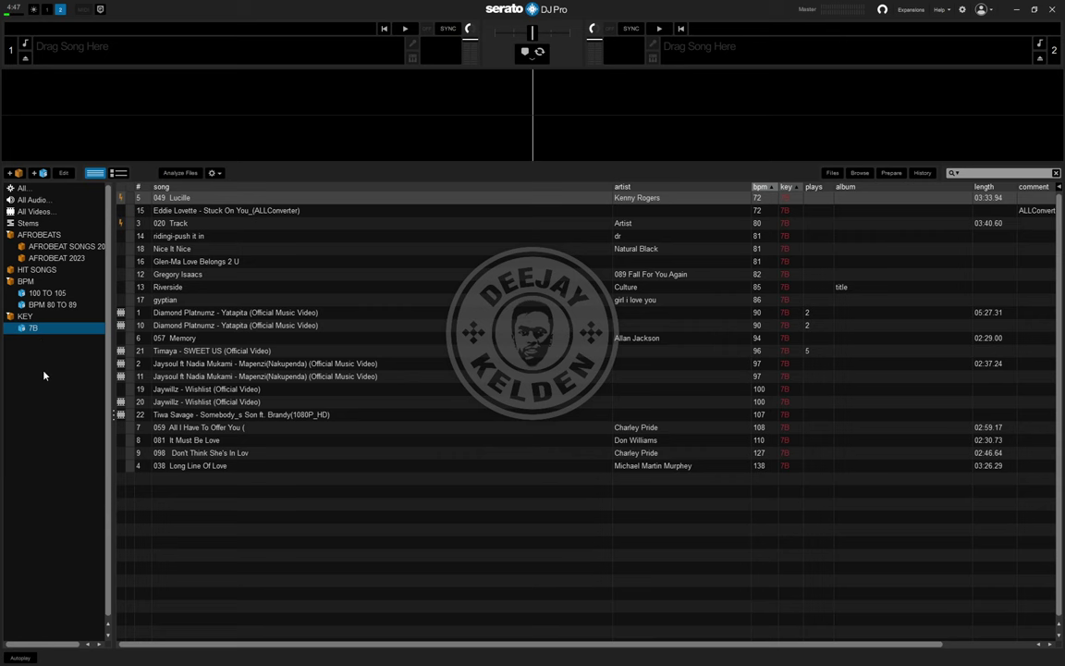
pyautogui.press('Delete')
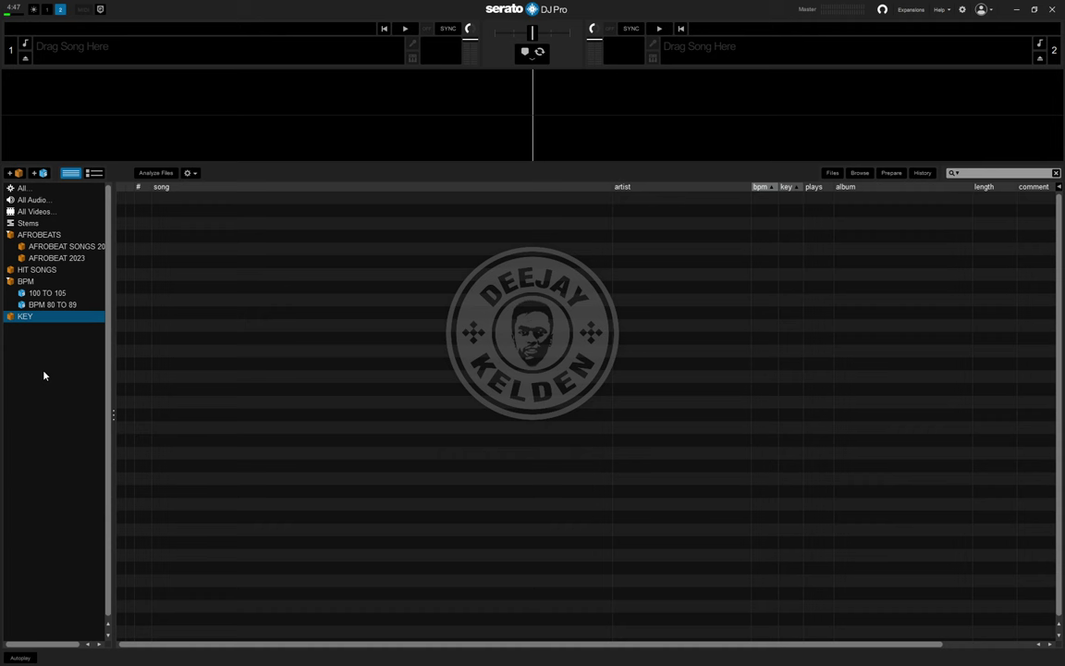
pyautogui.press('Up')
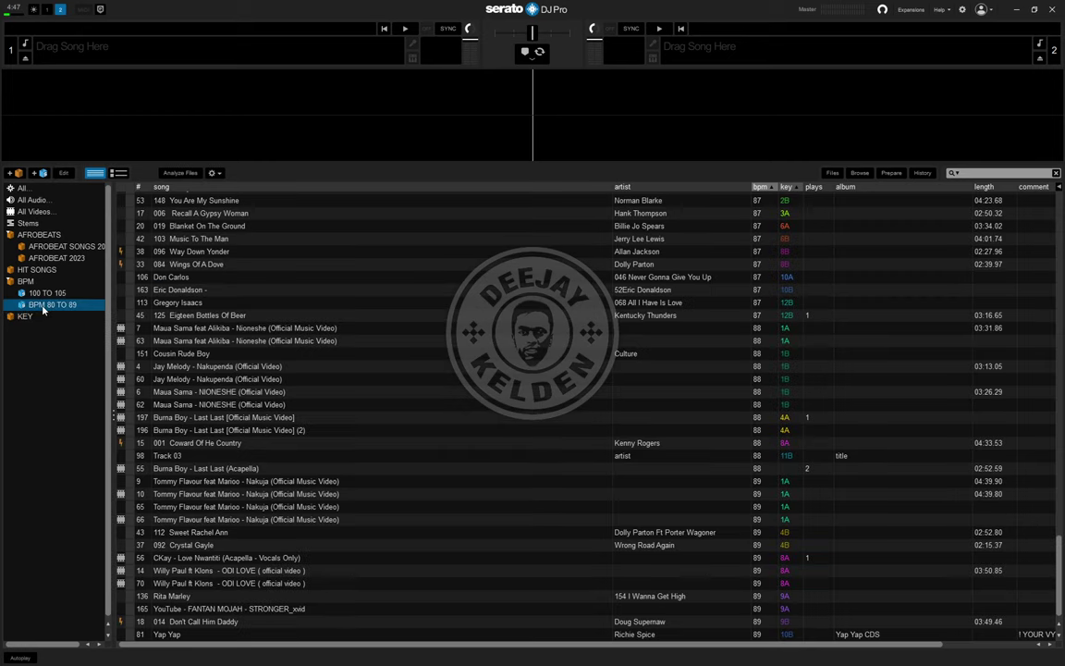
pyautogui.click(31, 322)
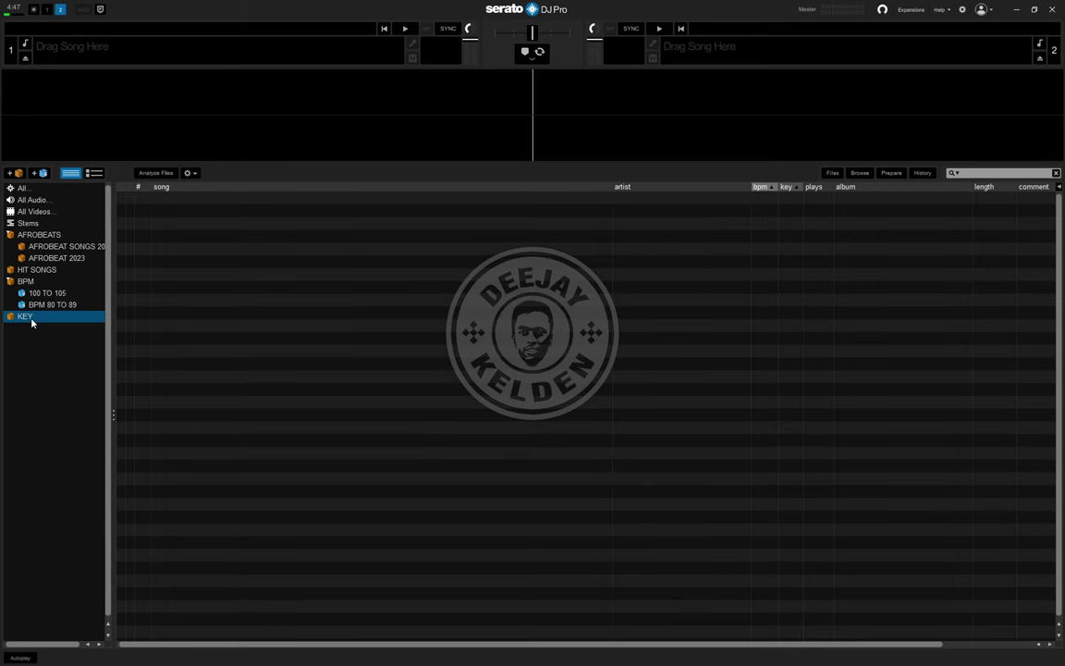